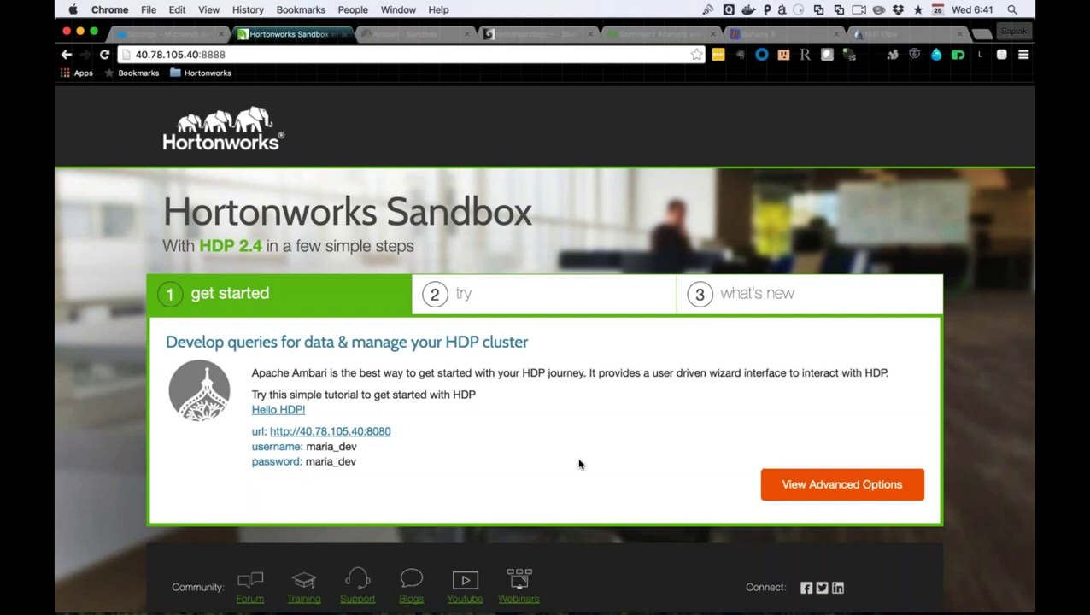
Show the advanced options on the Hortonworks Sandbox page and review the quick links and access details for each service
click(827, 484)
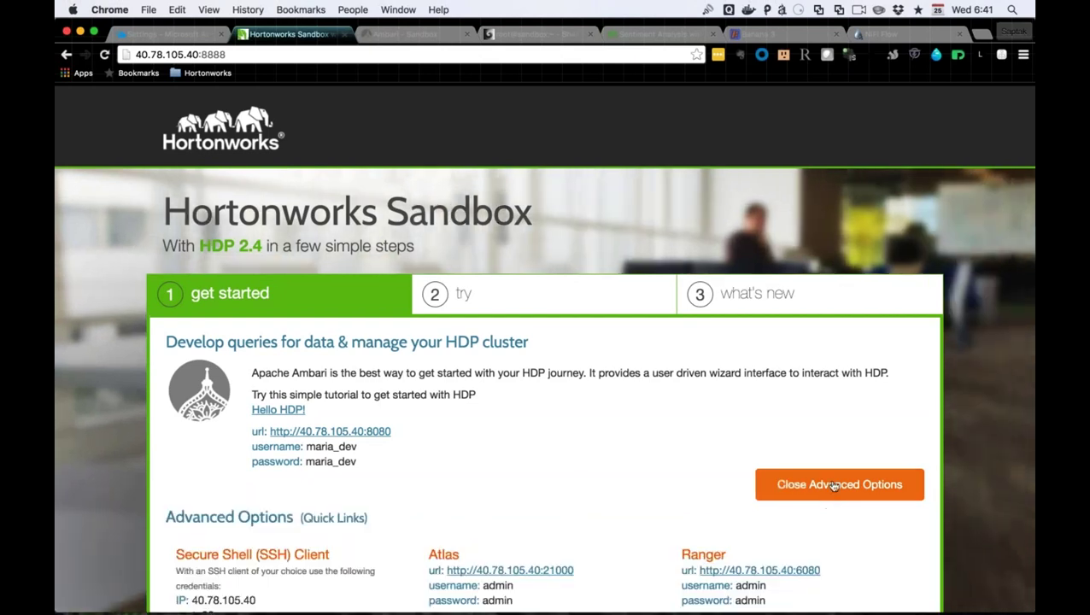
scroll(544, 347, down, 2)
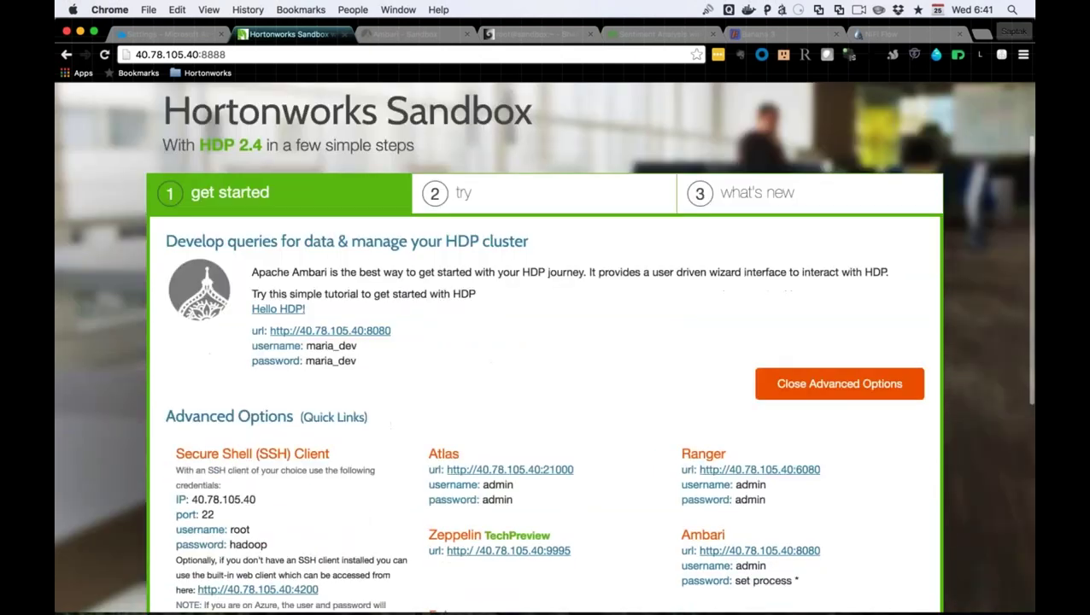
scroll(340, 393, down, 3)
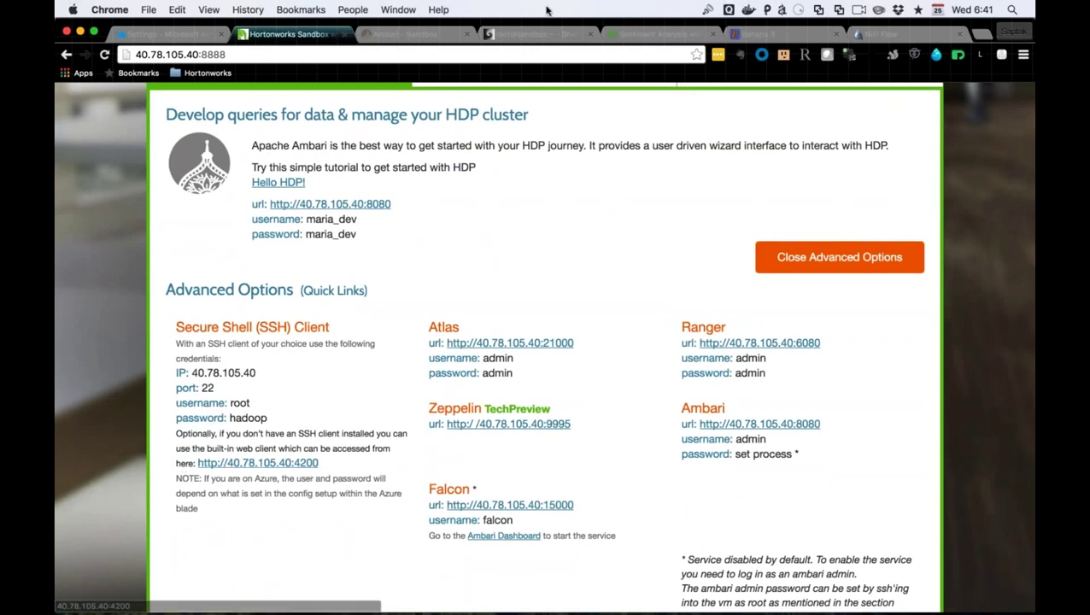
Switch to the sandbox's web shell and check the address and port it is served from
click(530, 35)
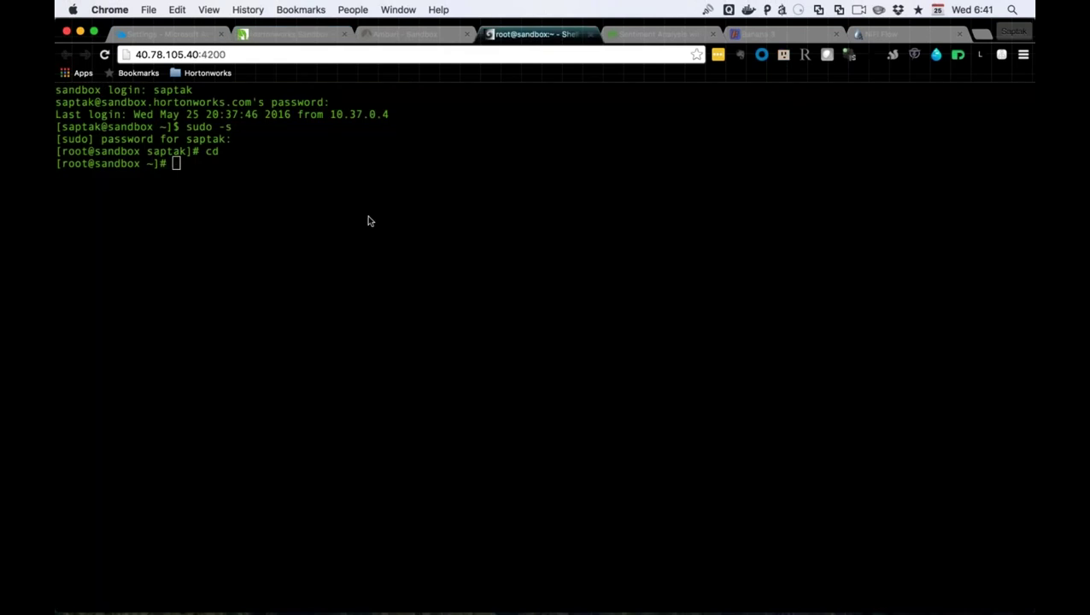
click(227, 54)
key(super+a)
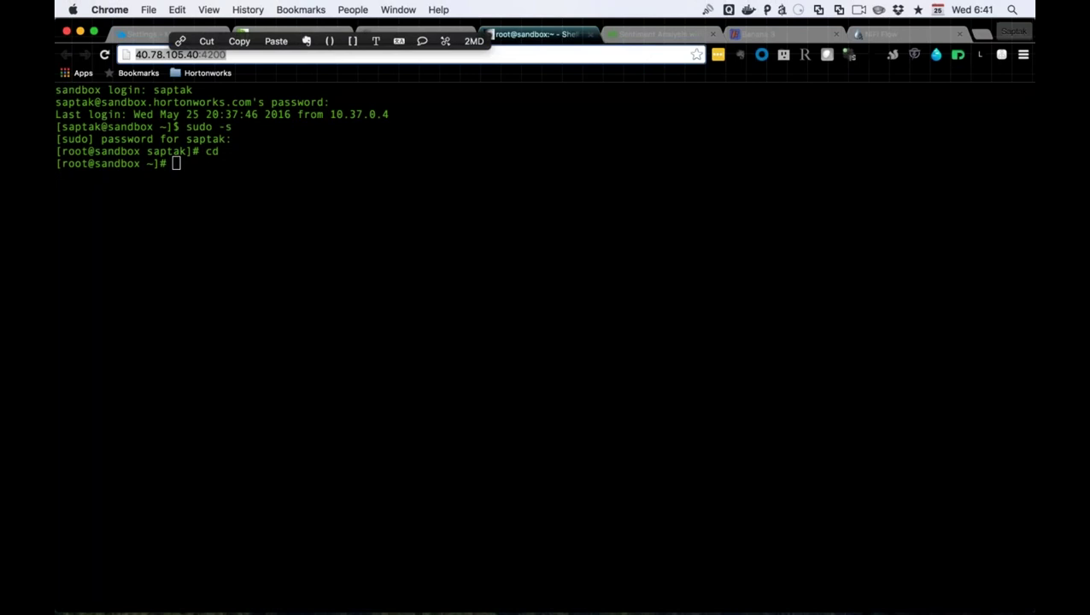
click(213, 177)
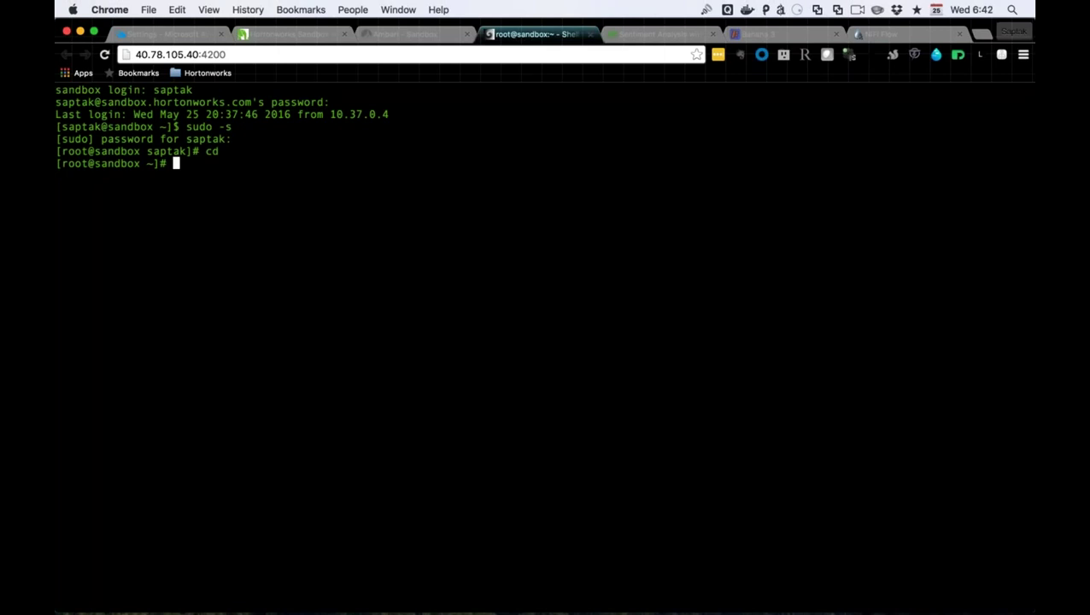
Switch to Ambari, start adding a service to the cluster, and examine the list of services that can be installed
click(397, 33)
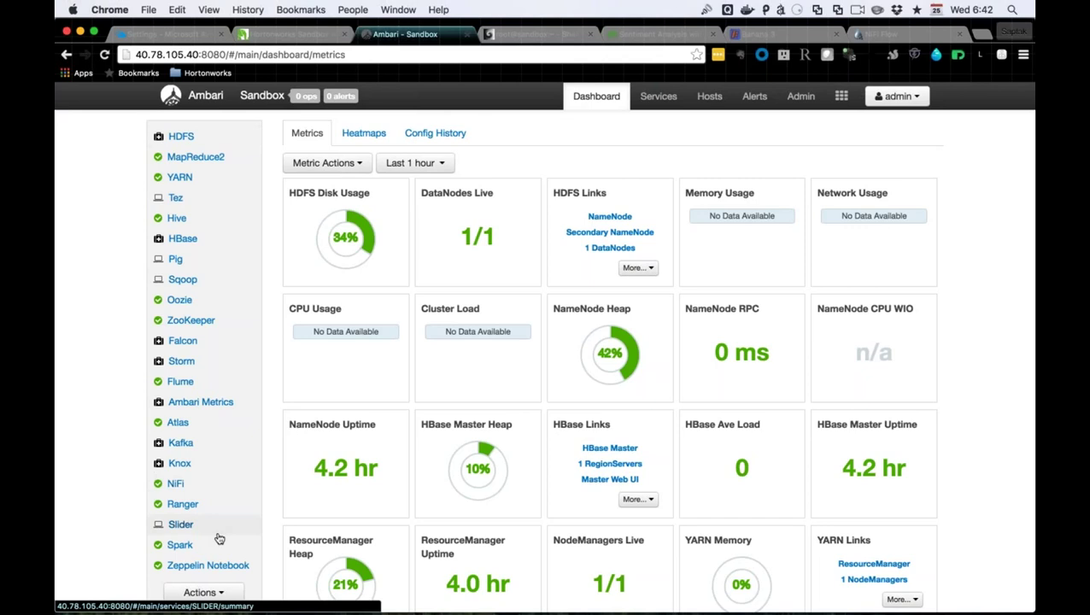
scroll(227, 531, down, 5)
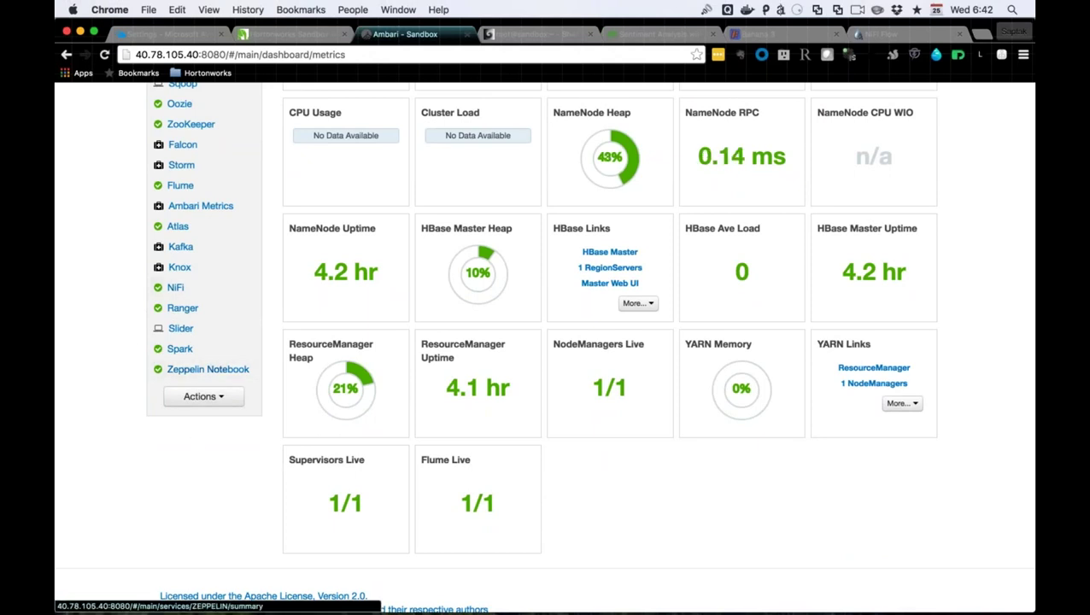
click(196, 398)
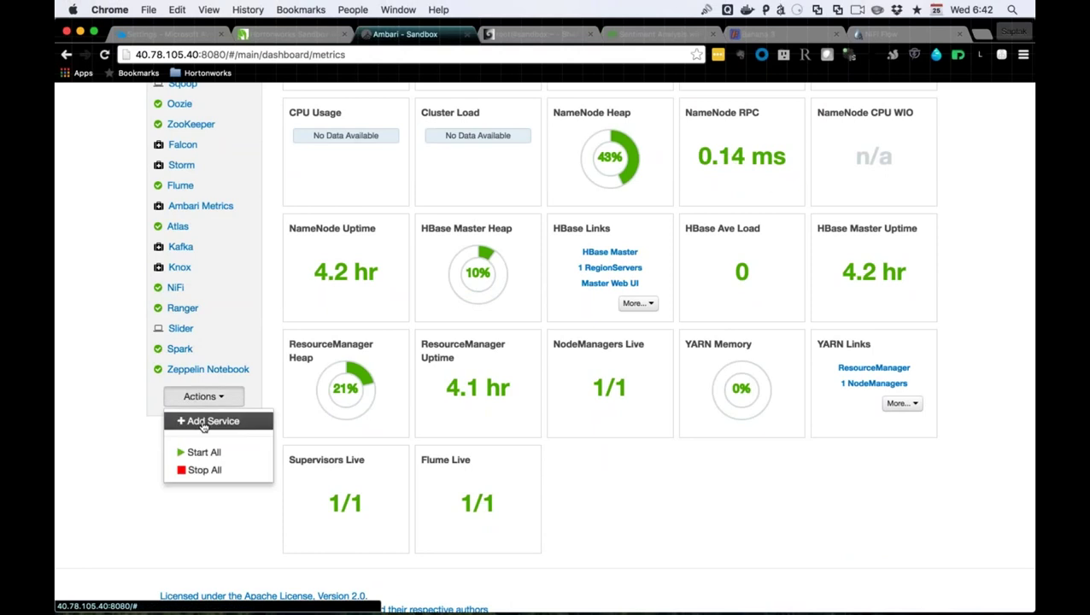
click(205, 421)
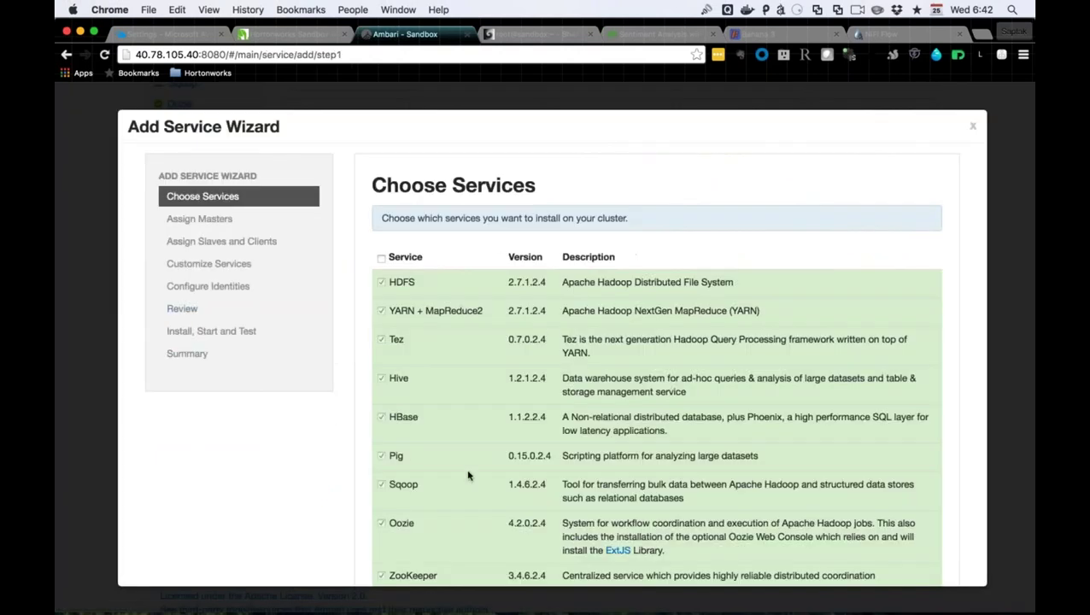
right_click(468, 475)
click(401, 487)
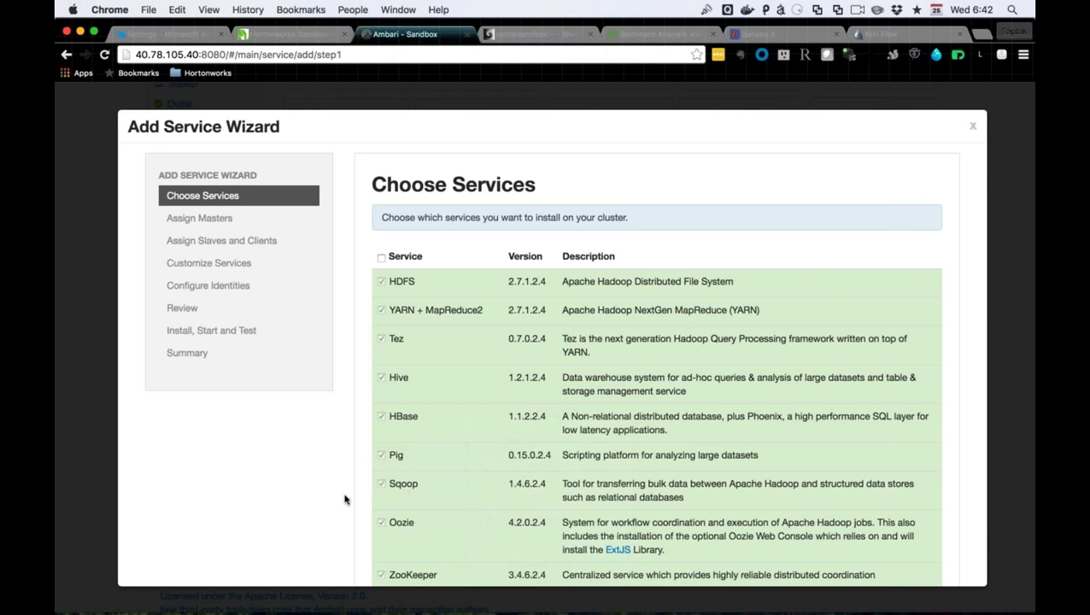
scroll(345, 500, down, 5)
scroll(346, 500, down, 3)
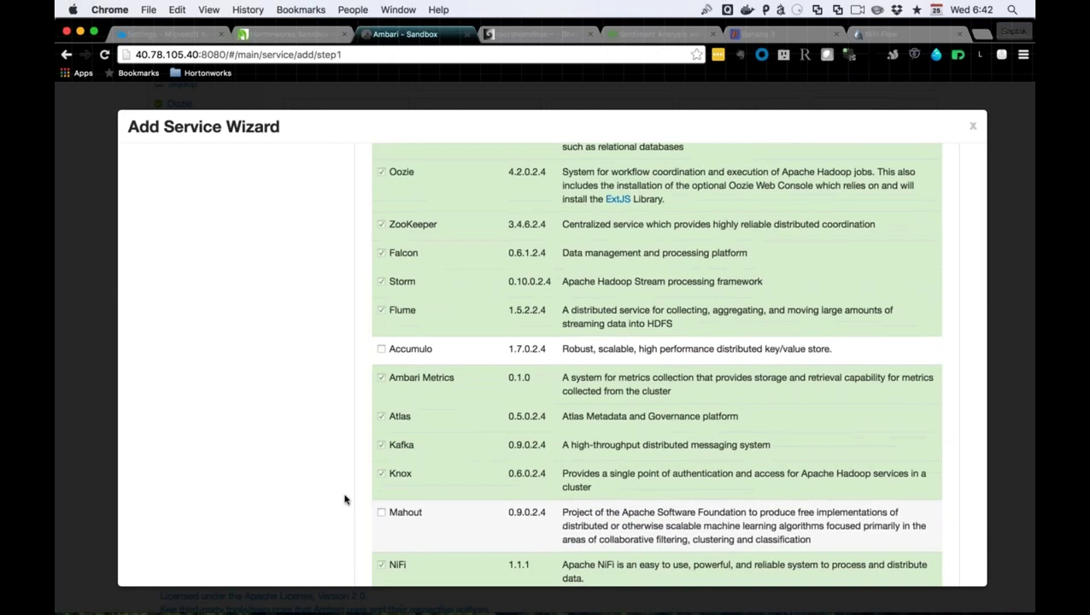
scroll(346, 499, down, 3)
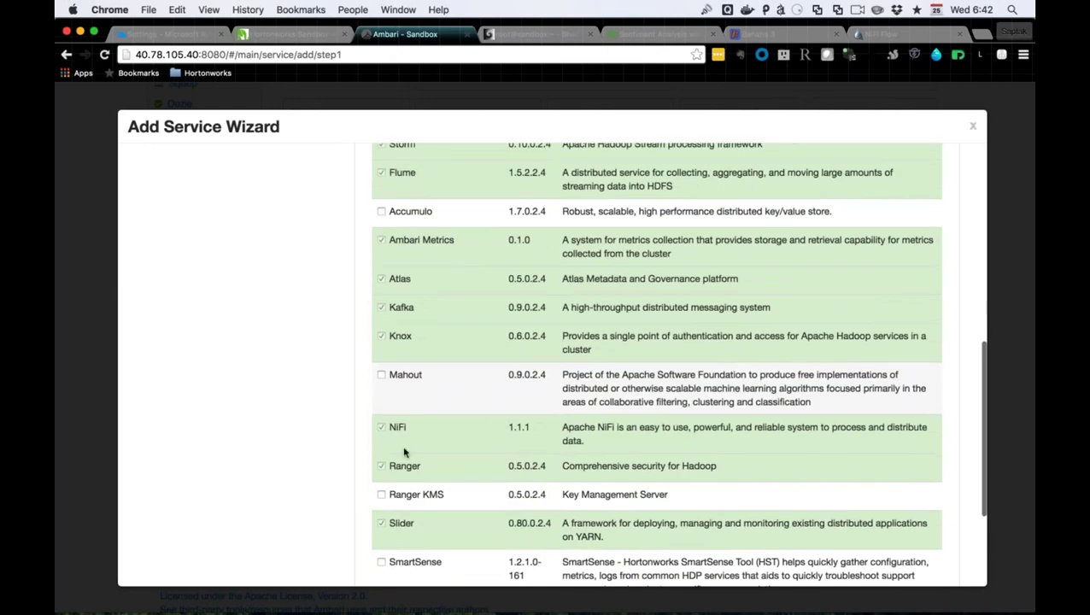
scroll(552, 365, down, 3)
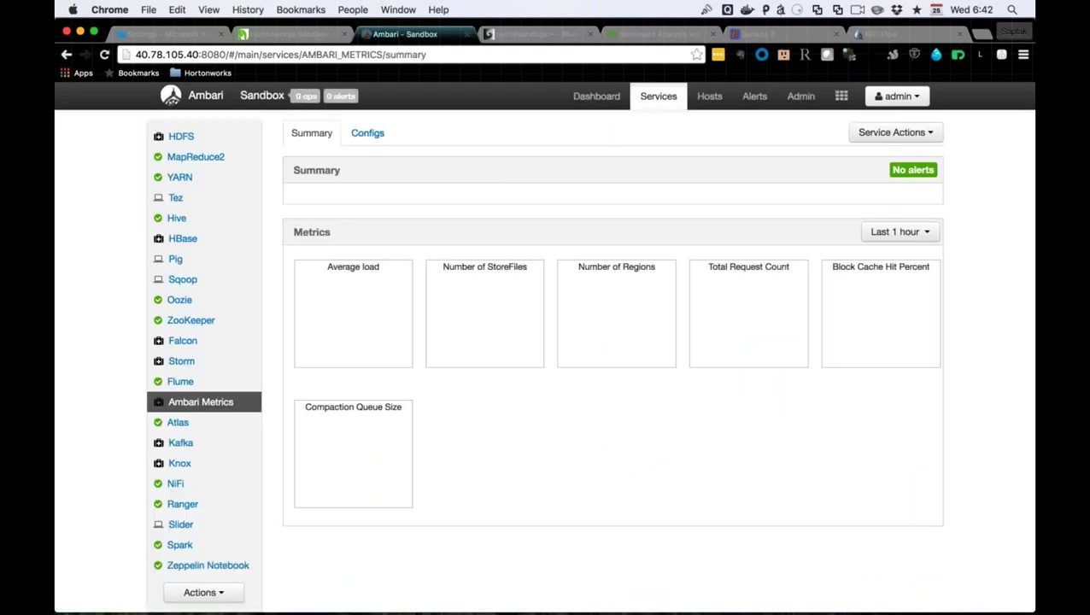
Look through the list of available Ambari views, such as Hive View and HDFS Files, and close it
mouse_move(659, 95)
click(841, 95)
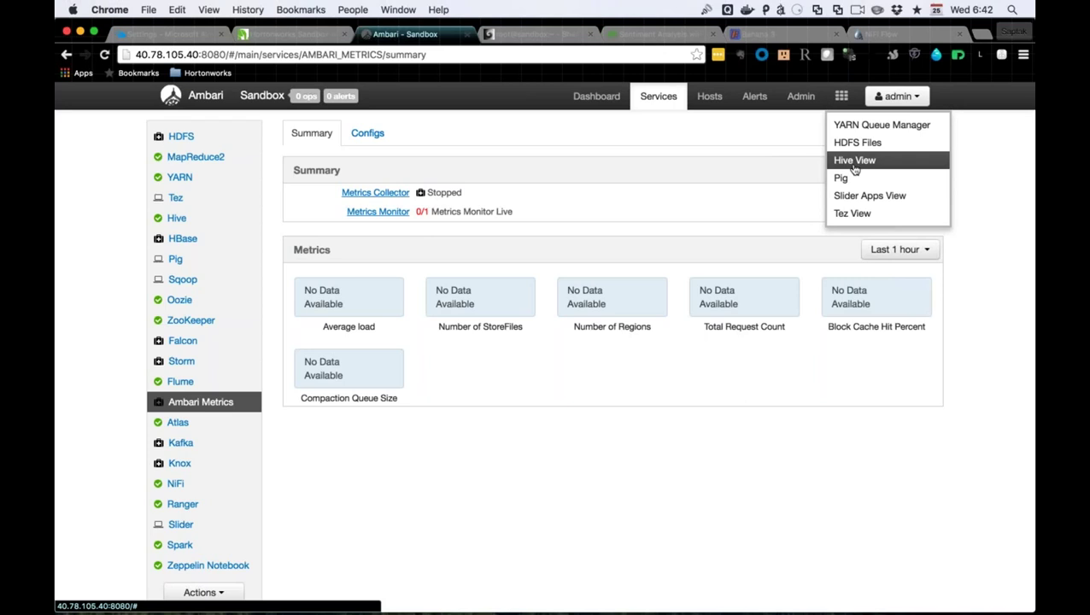
click(810, 110)
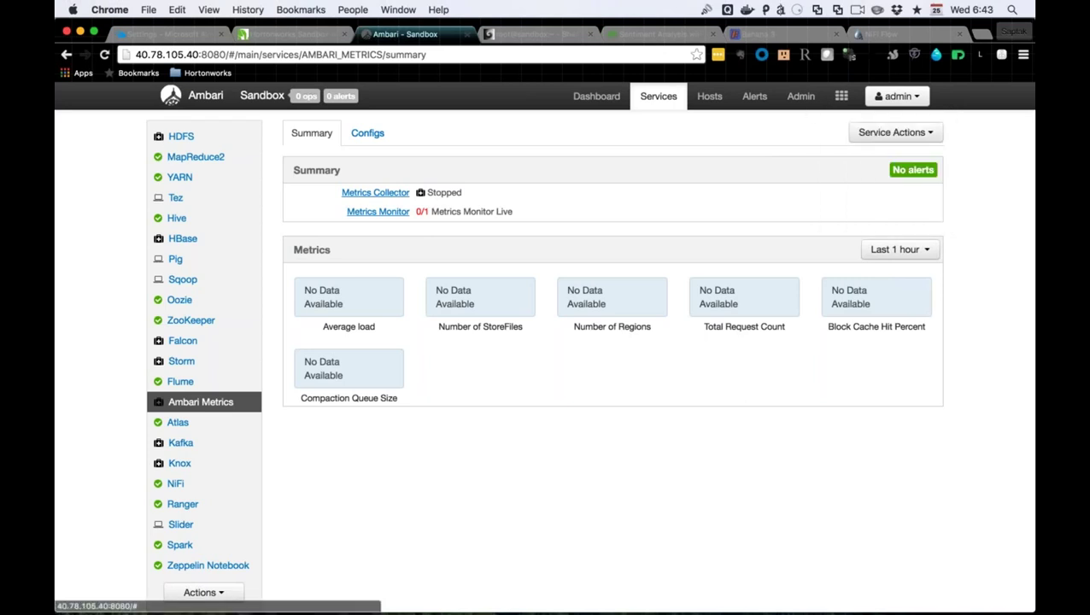
Open the YARN service's configuration and review its memory and CPU settings
click(188, 179)
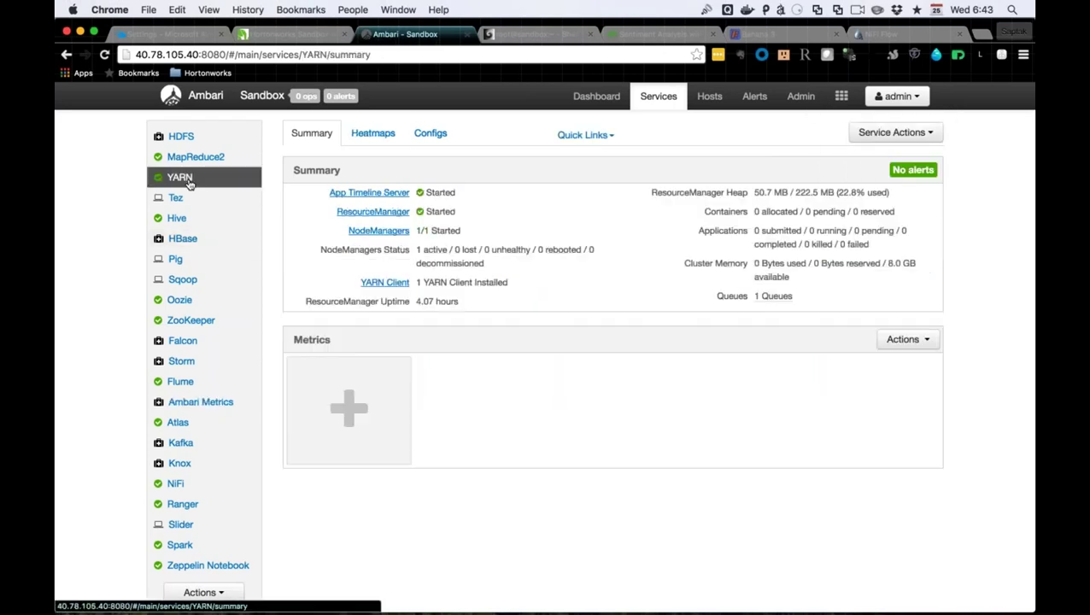
click(431, 133)
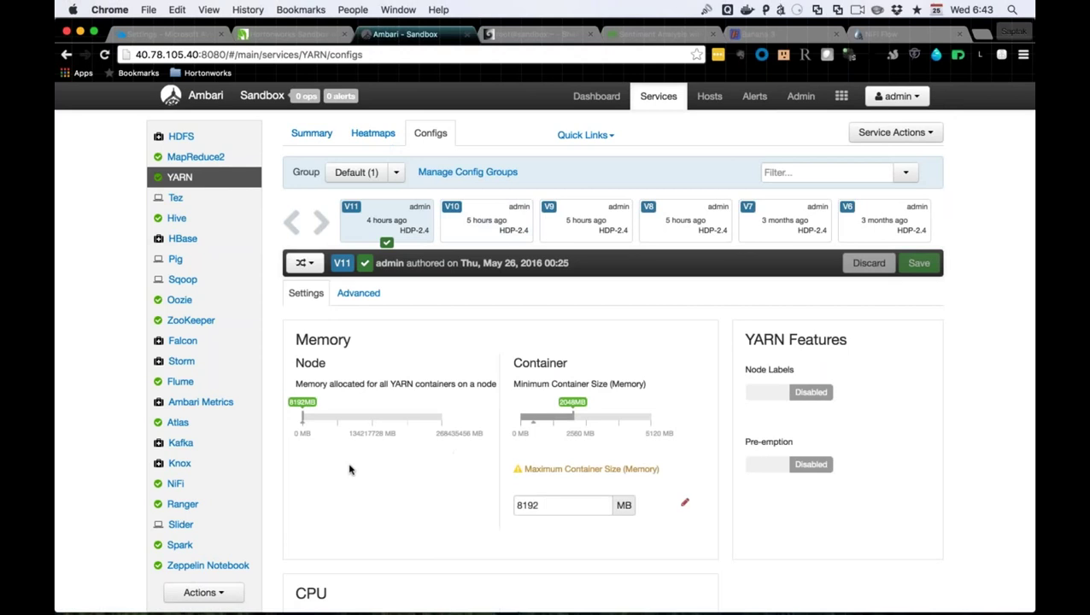
scroll(441, 514, down, 5)
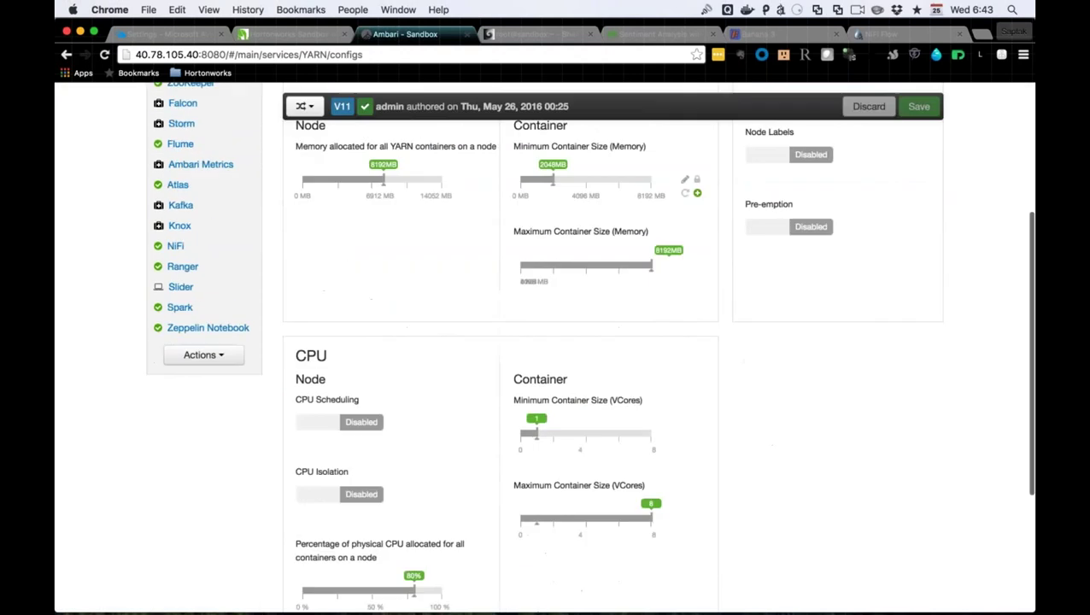
scroll(389, 170, up, 10)
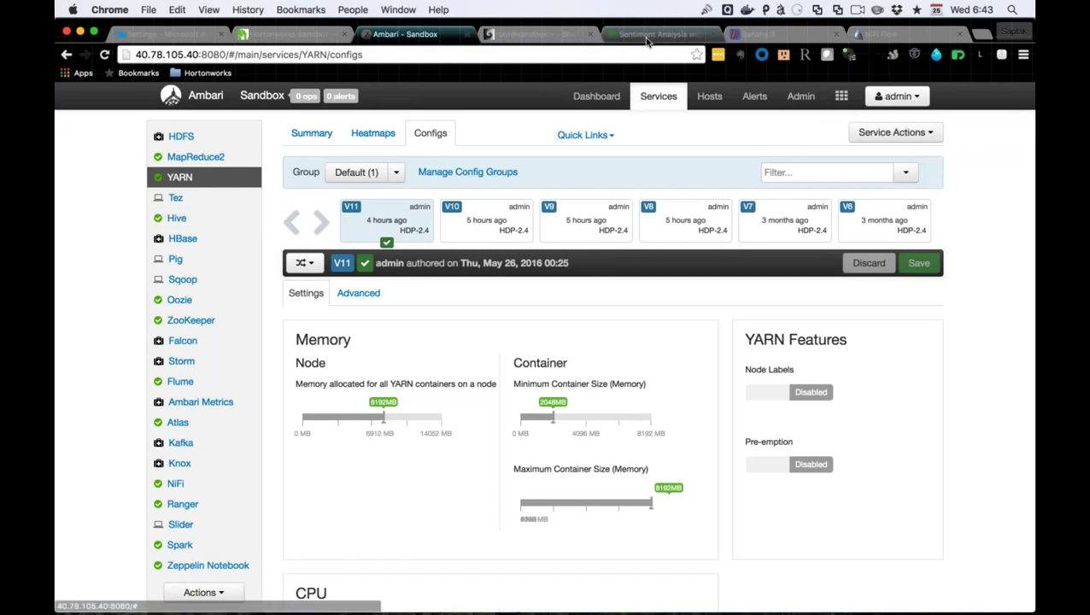
Switch to NiFi Flow and add a GetFile processor to the empty canvas, filtering the processor types by "file"
click(880, 34)
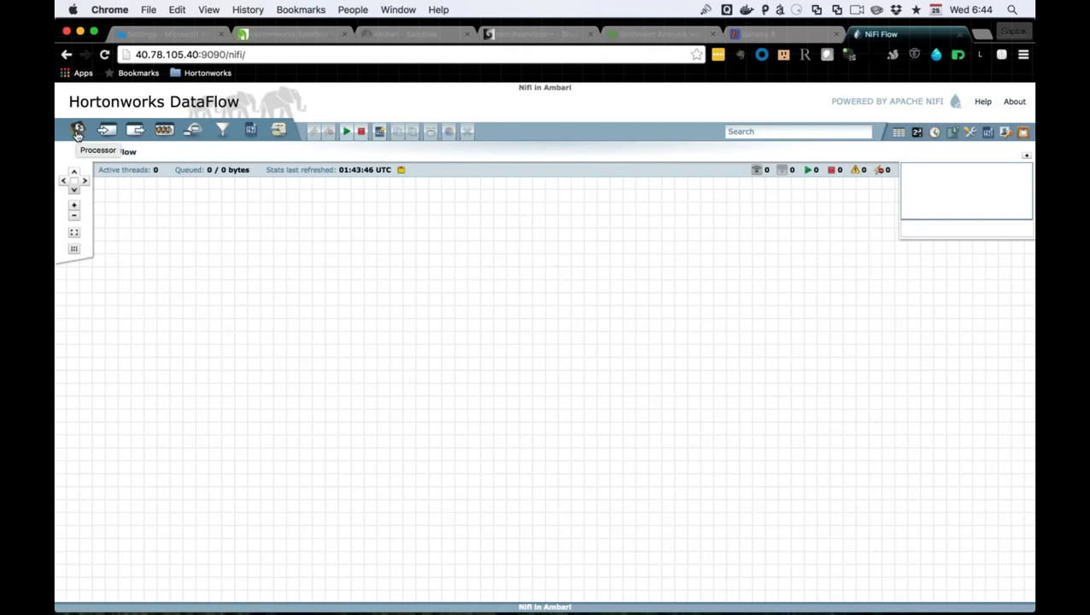
drag(77, 134, 300, 323)
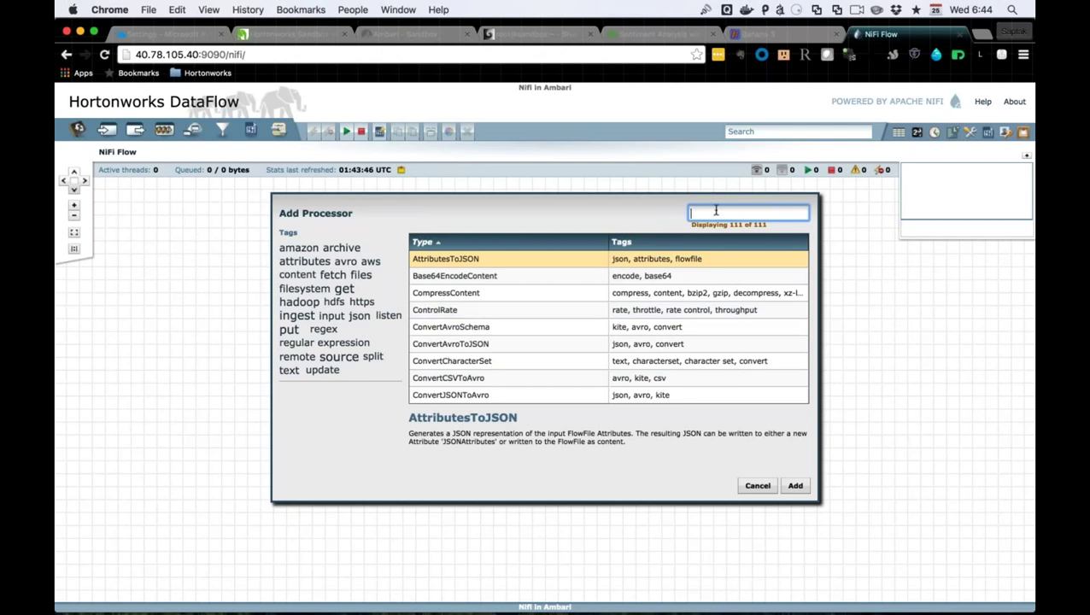
text(file)
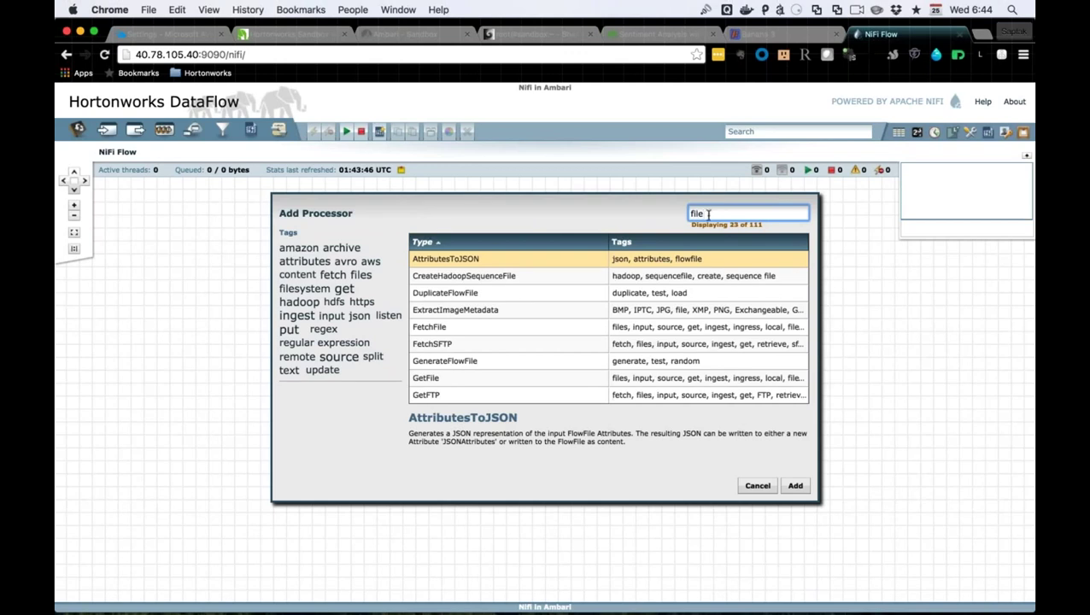
click(492, 380)
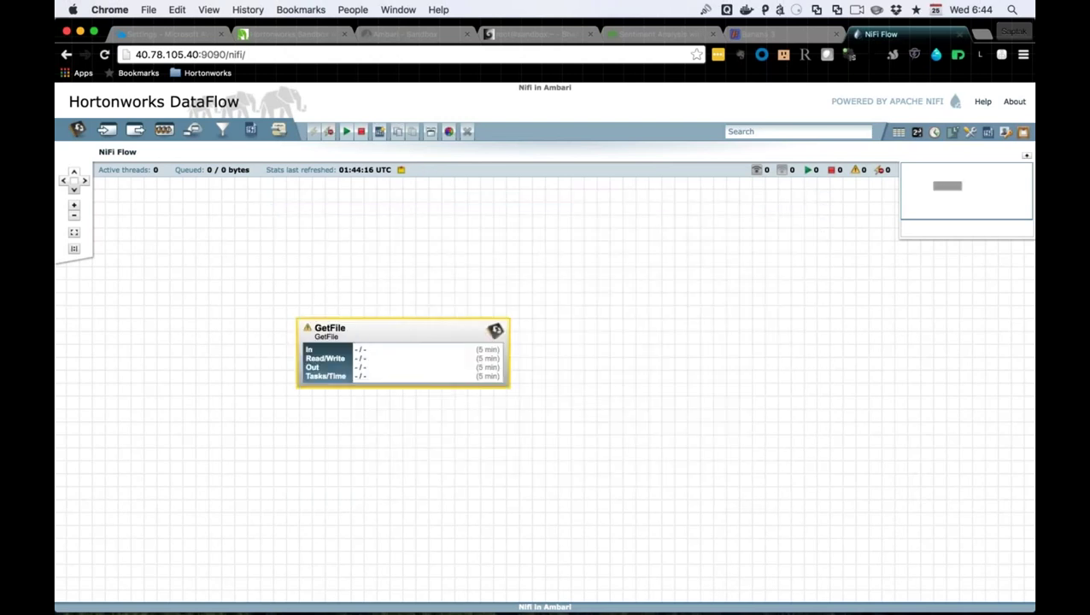
Configure the GetFile processor with \tmp\ as its Input Directory and apply the change
mouse_move(403, 353)
right_click(360, 340)
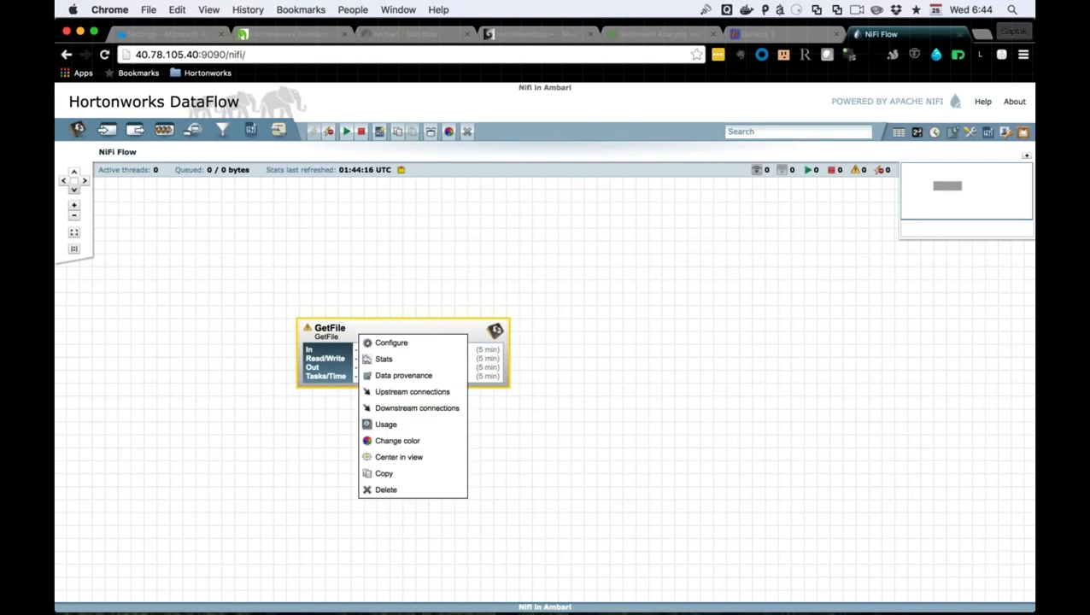
click(384, 347)
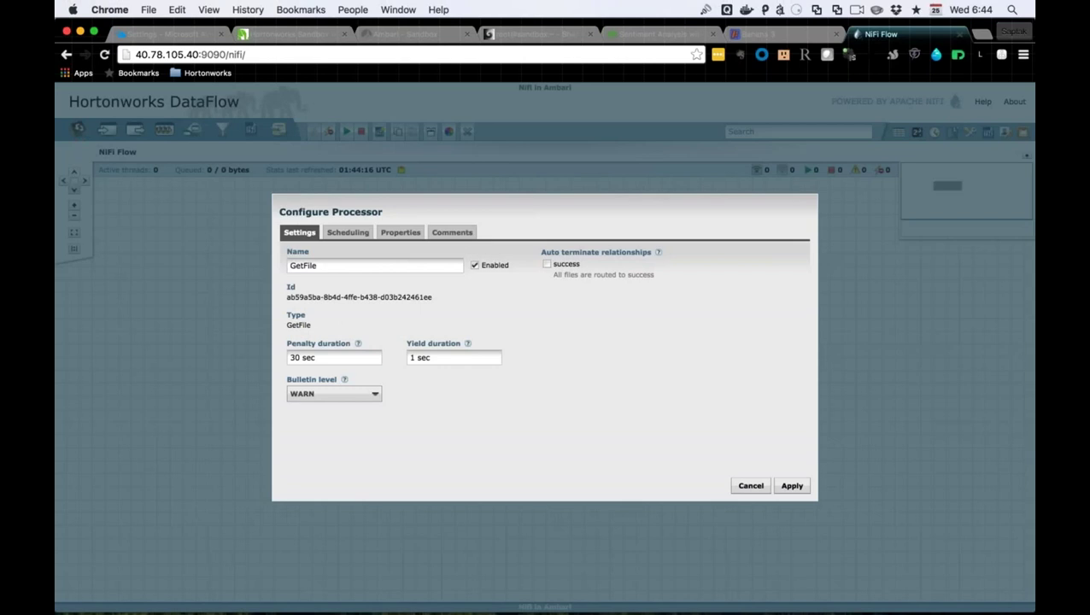
click(400, 232)
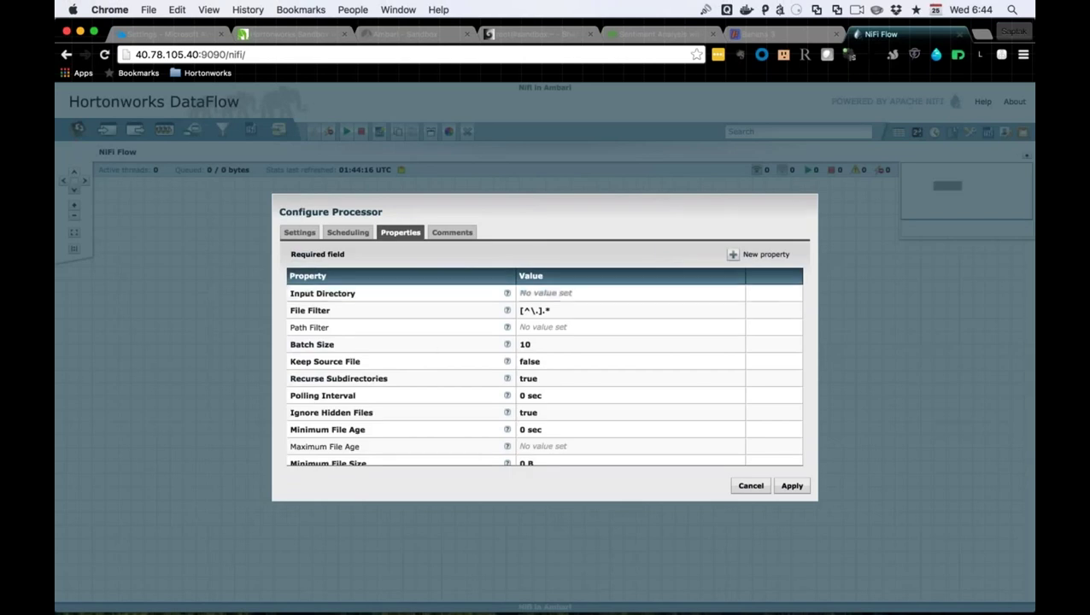
click(564, 293)
text(\)
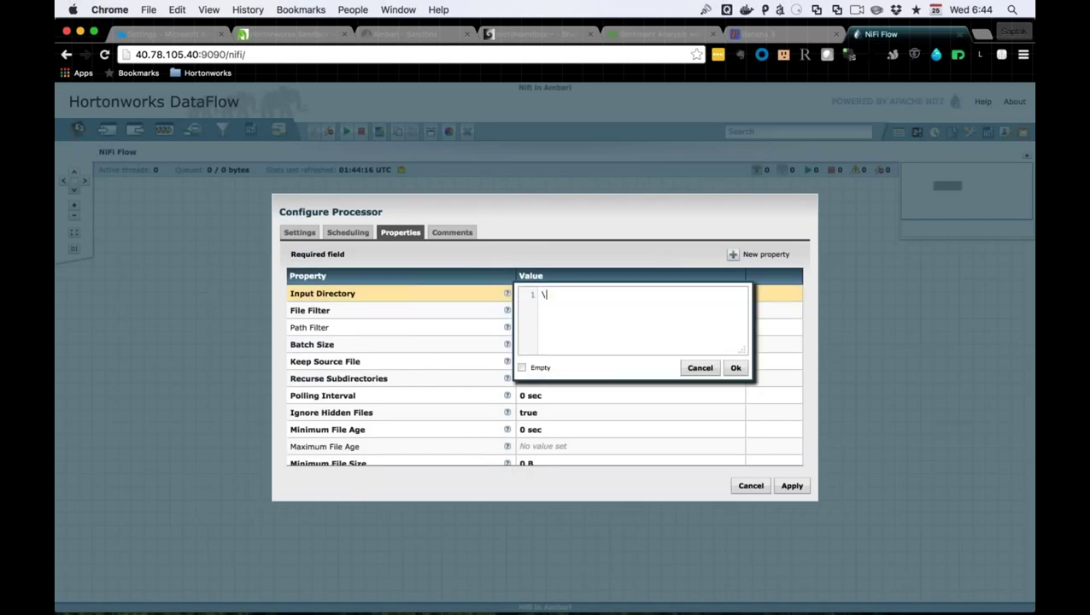
text(tmp\)
click(735, 369)
click(792, 486)
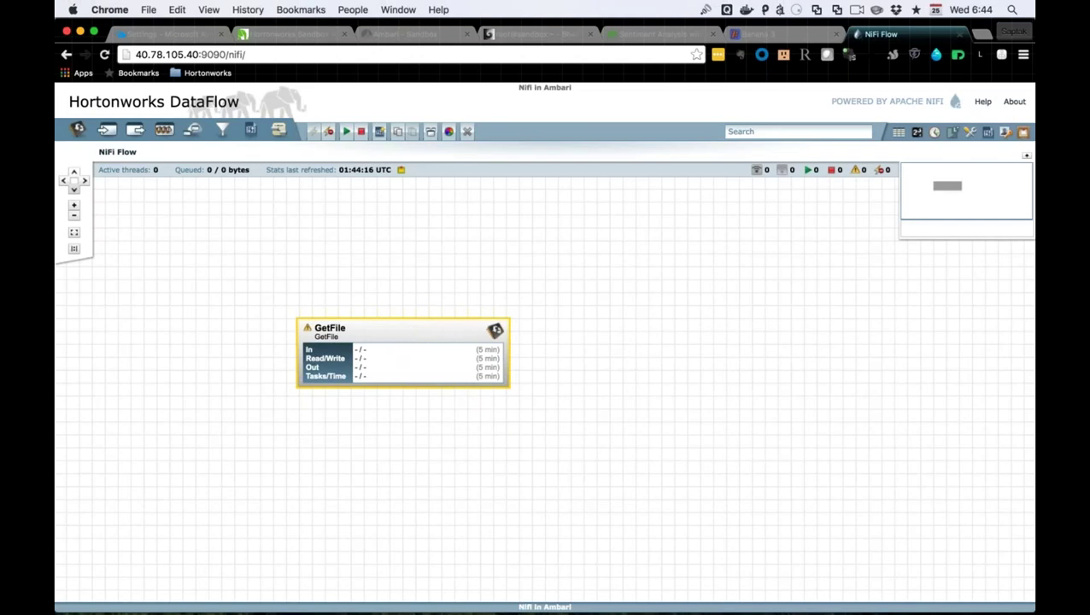
Add a PutHDFS processor beside the GetFile processor, filtering the processor types by "hdfs"
drag(76, 133, 669, 366)
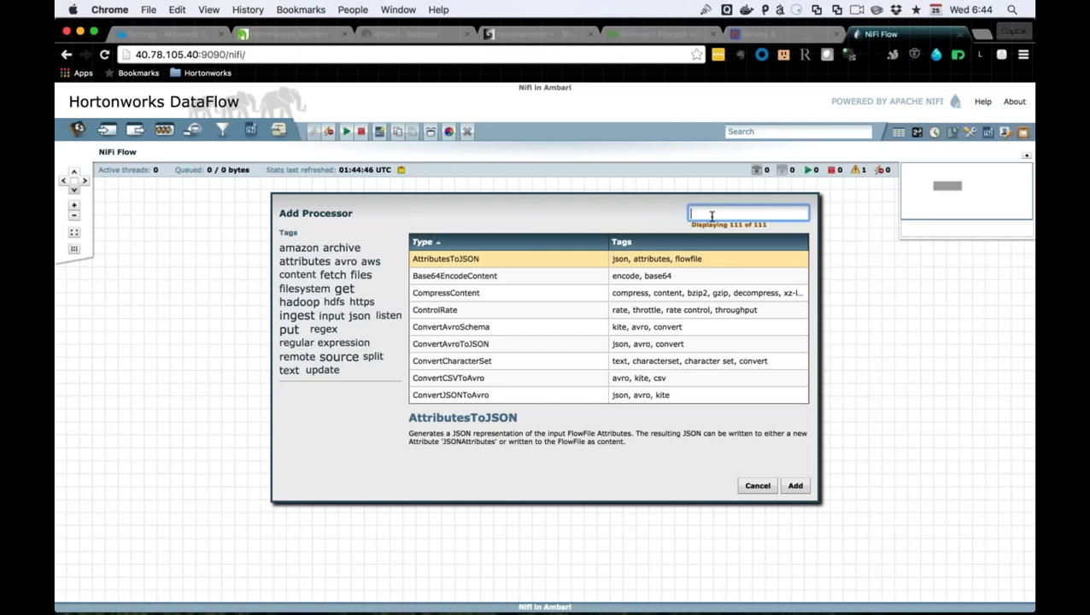
text(hdf)
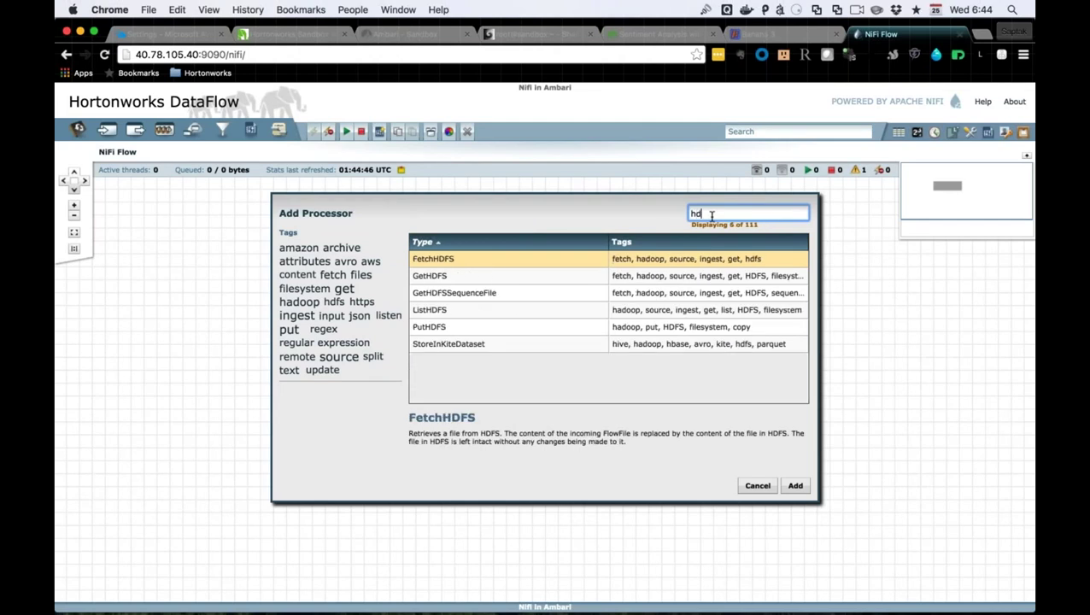
text(s)
click(492, 325)
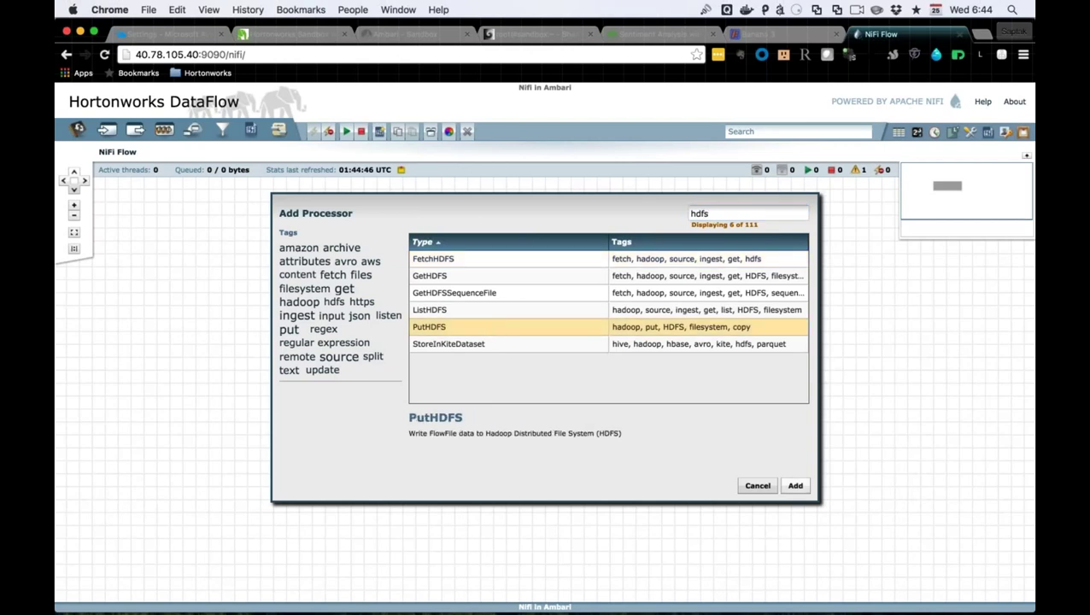
click(796, 485)
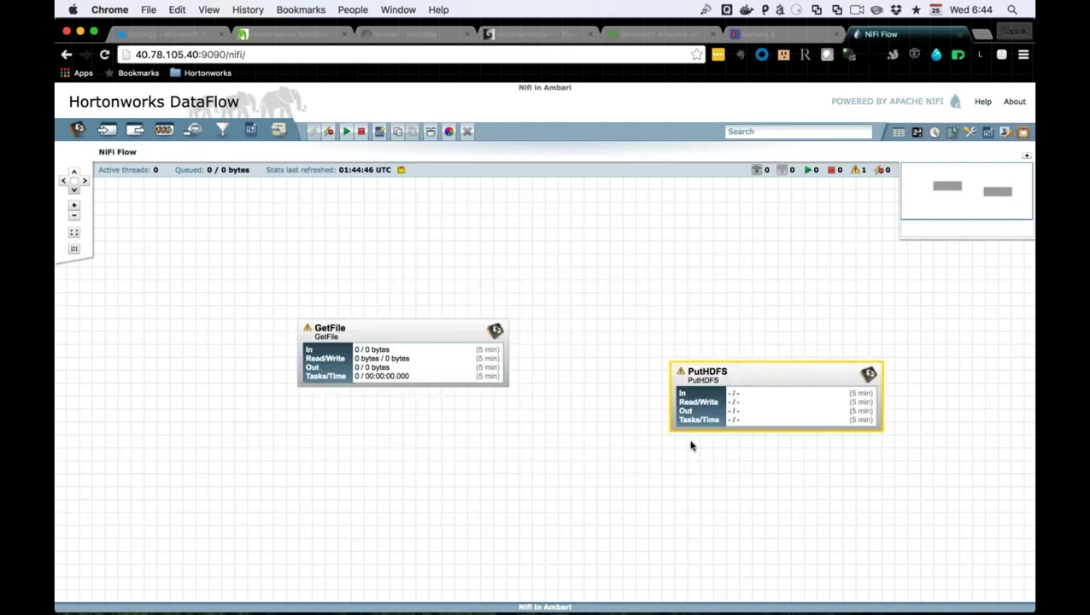
Configure the PutHDFS processor with \tmp\ as its Directory and apply the change
right_click(737, 376)
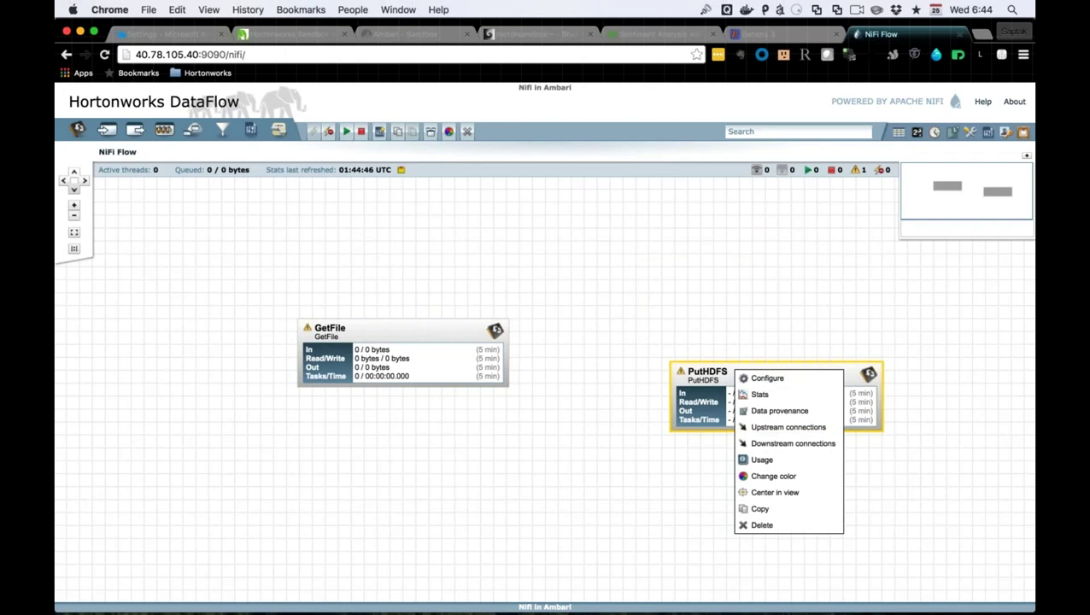
click(750, 378)
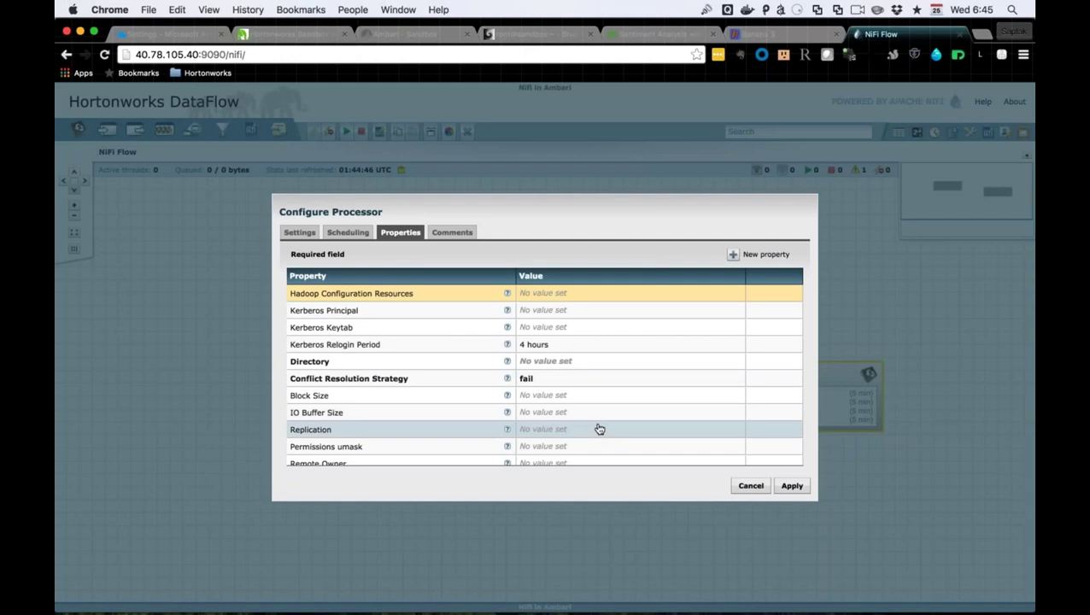
click(539, 366)
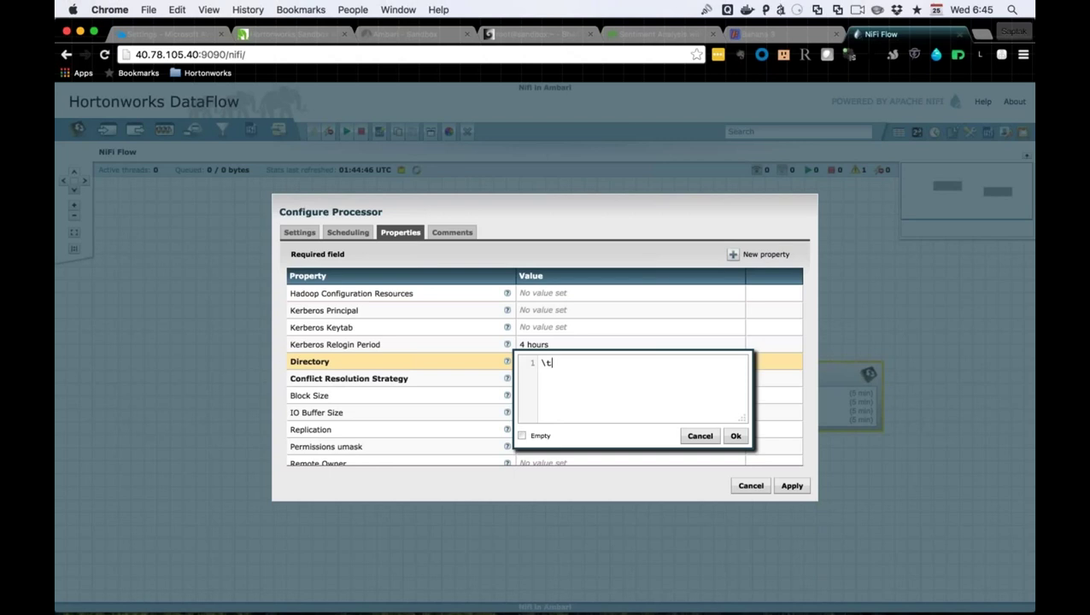
text(mp\)
click(735, 436)
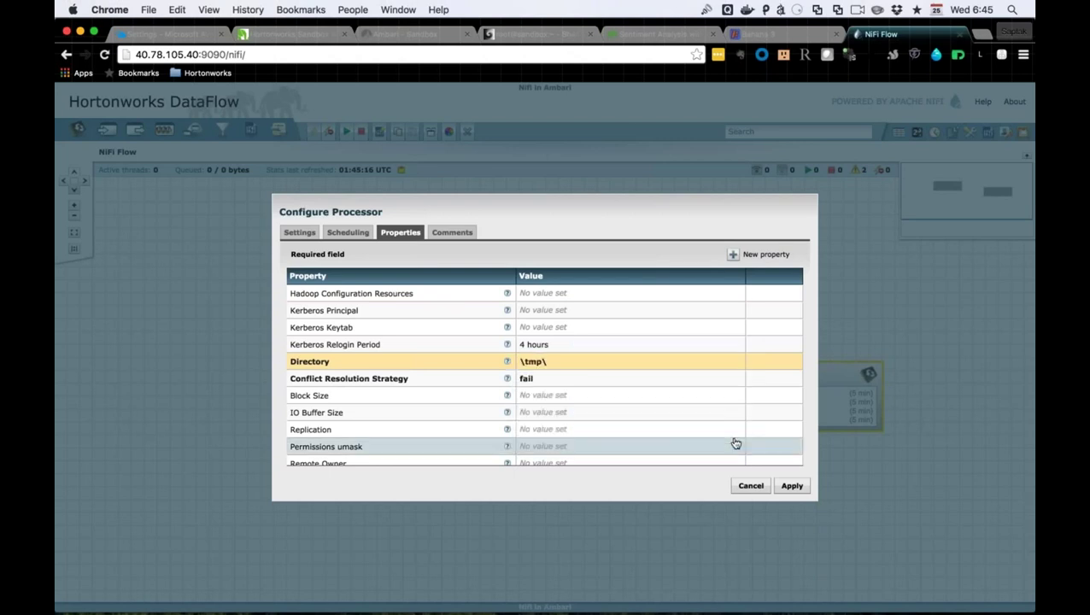
click(791, 486)
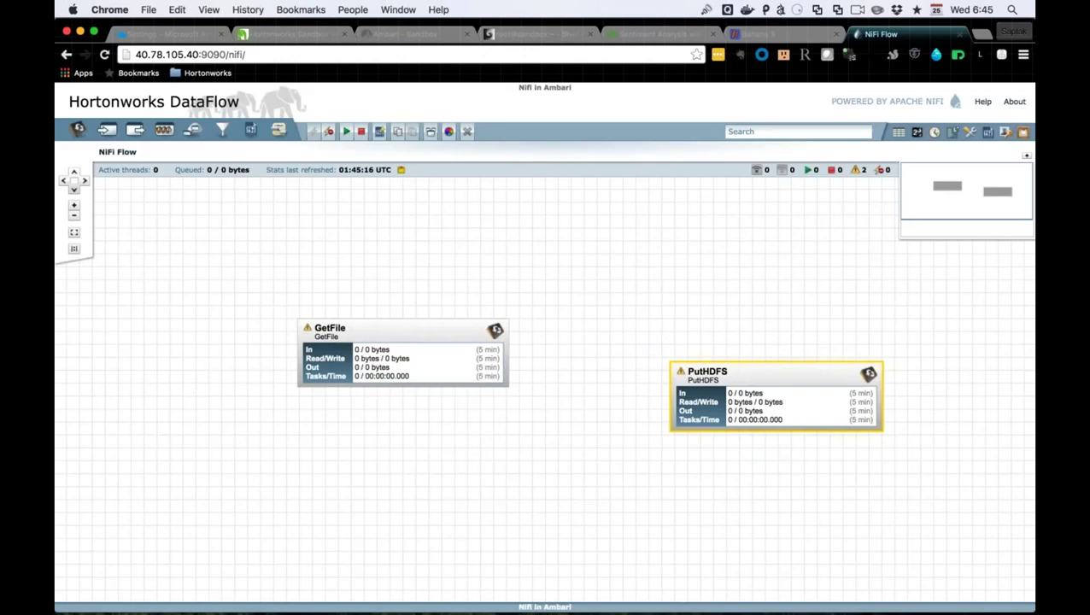
Connect the GetFile processor to the PutHDFS processor for the success relationship
mouse_move(398, 354)
drag(403, 353, 691, 417)
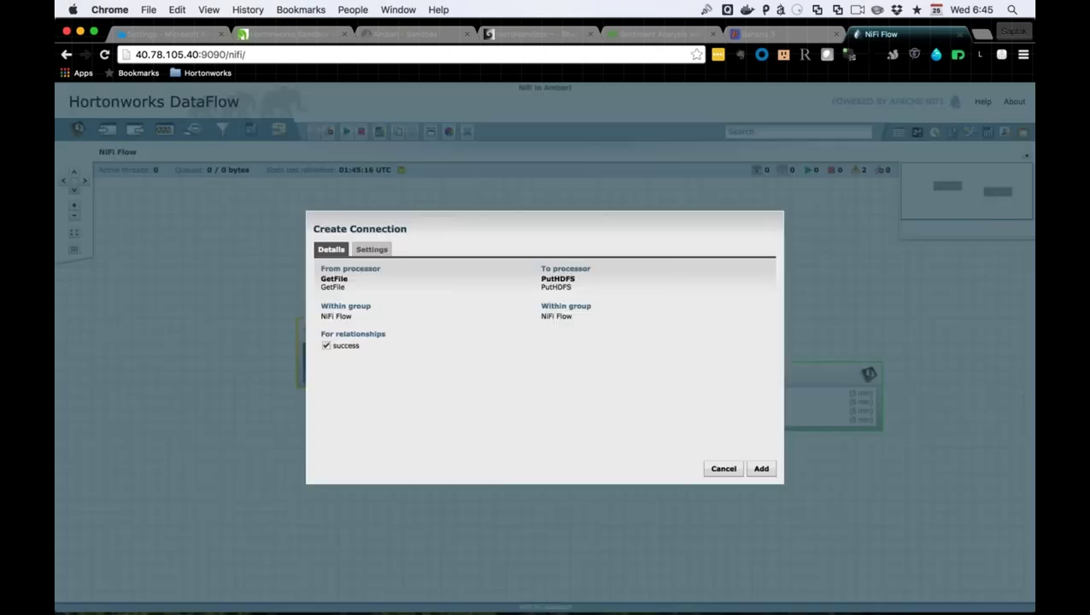
click(761, 469)
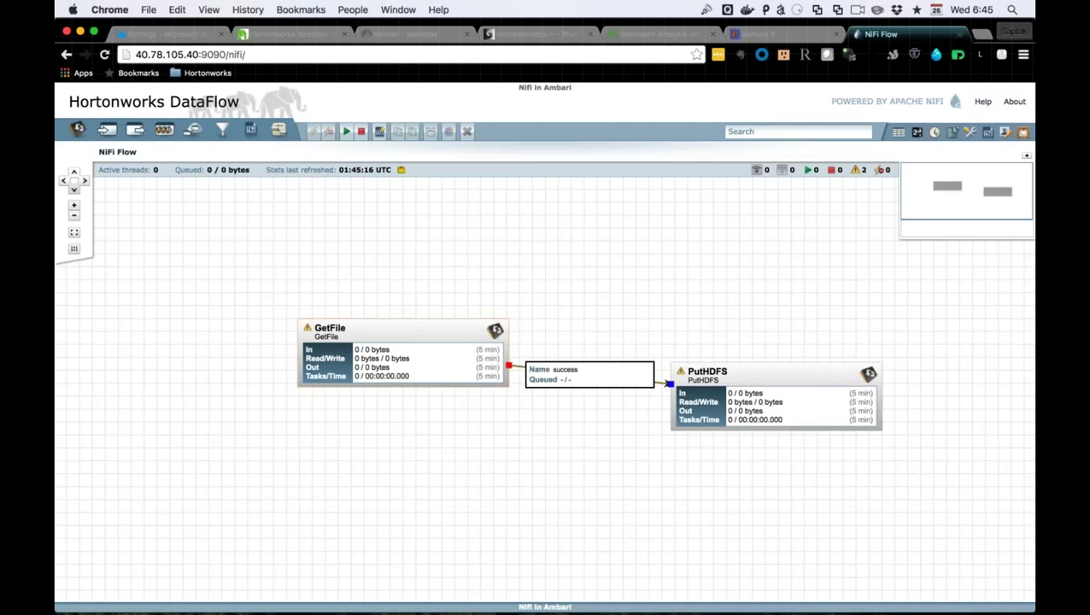
mouse_move(331, 380)
click(436, 342)
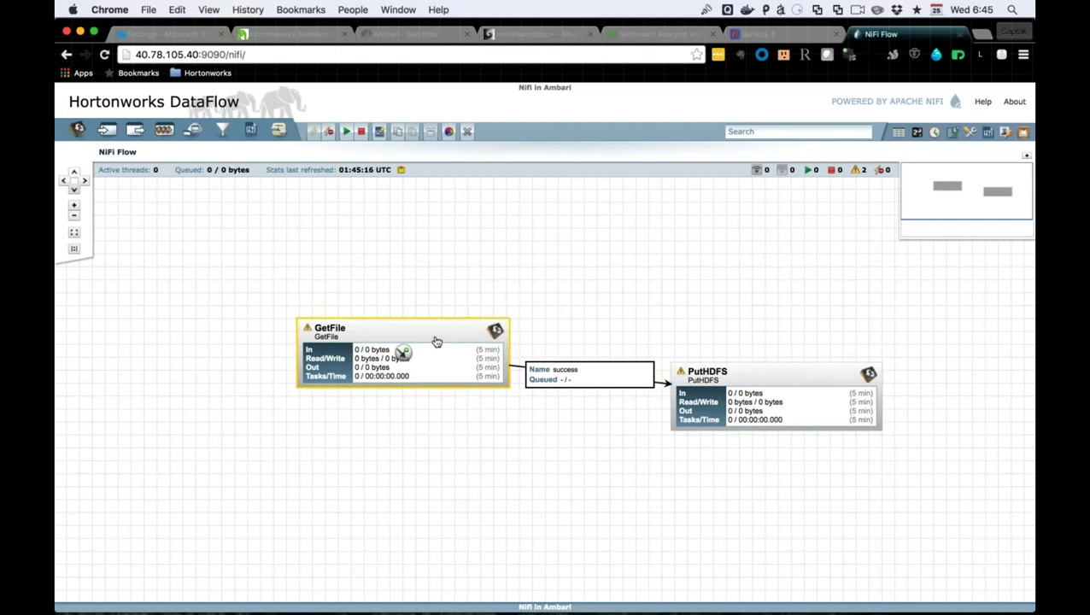
key(super+bracketleft)
click(66, 54)
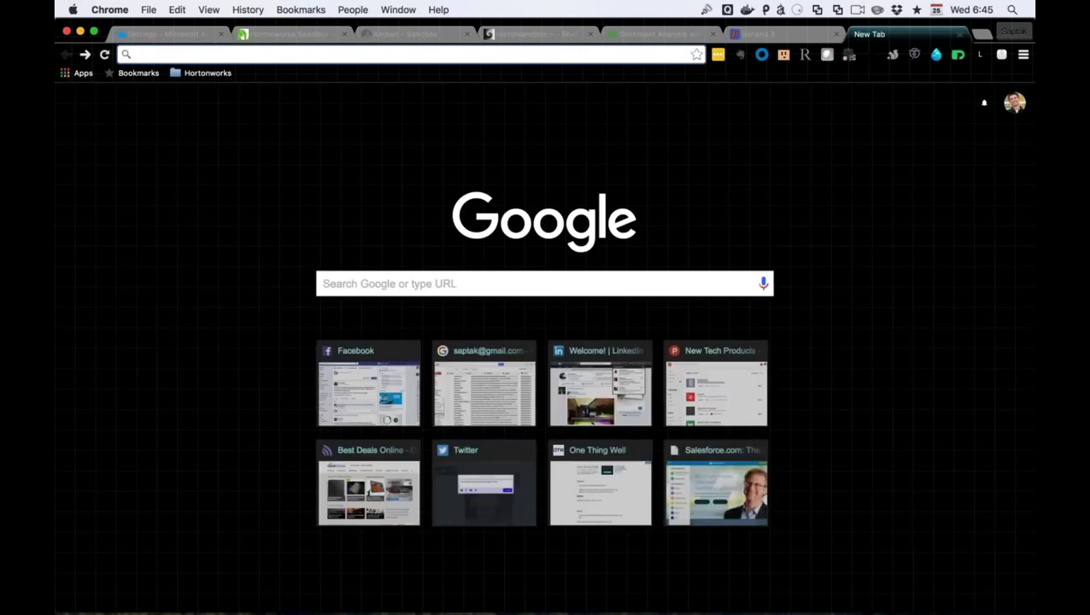
click(85, 55)
click(84, 53)
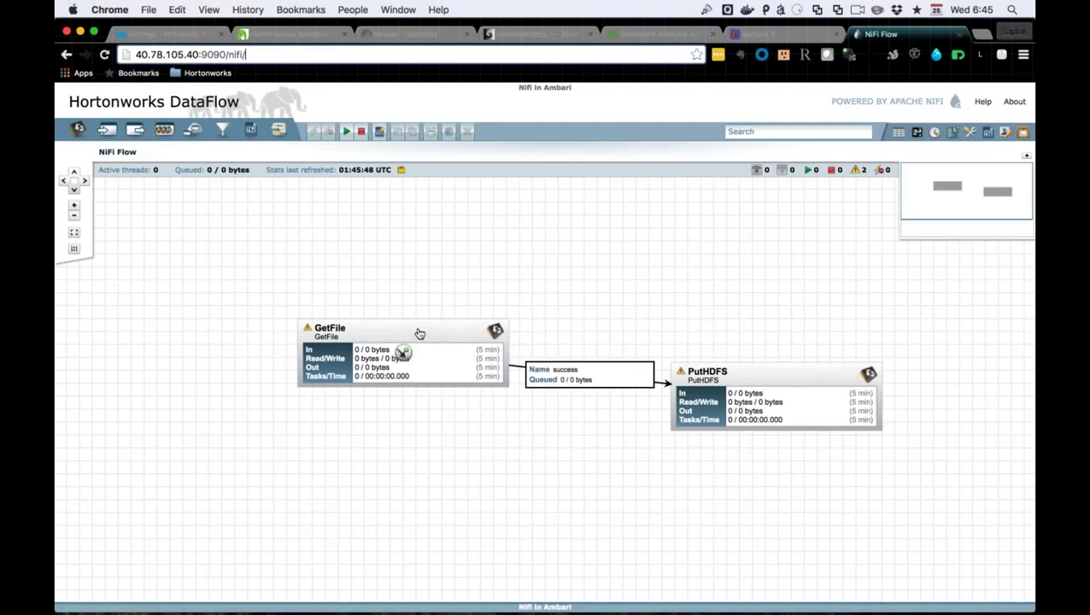
Delete the GetFile and PutHDFS processors from the NiFi Flow canvas
right_click(420, 333)
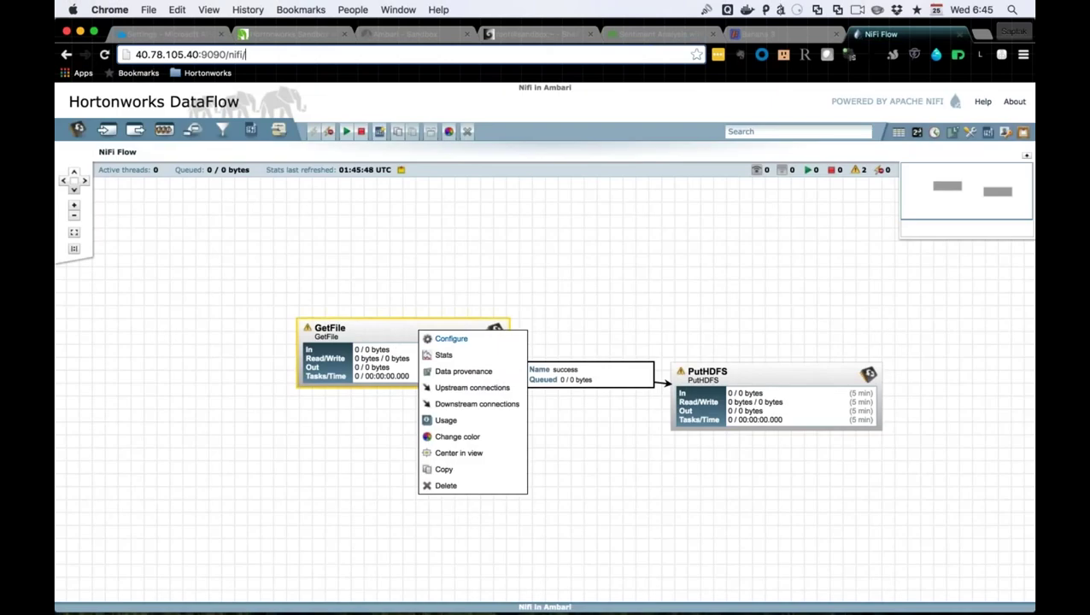
click(460, 485)
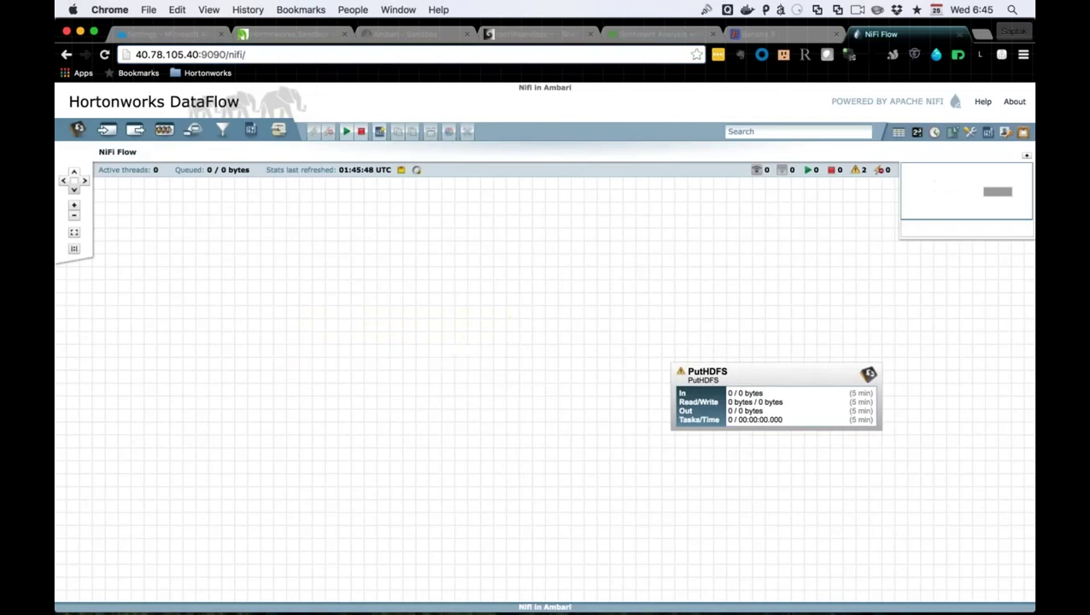
right_click(768, 377)
click(795, 530)
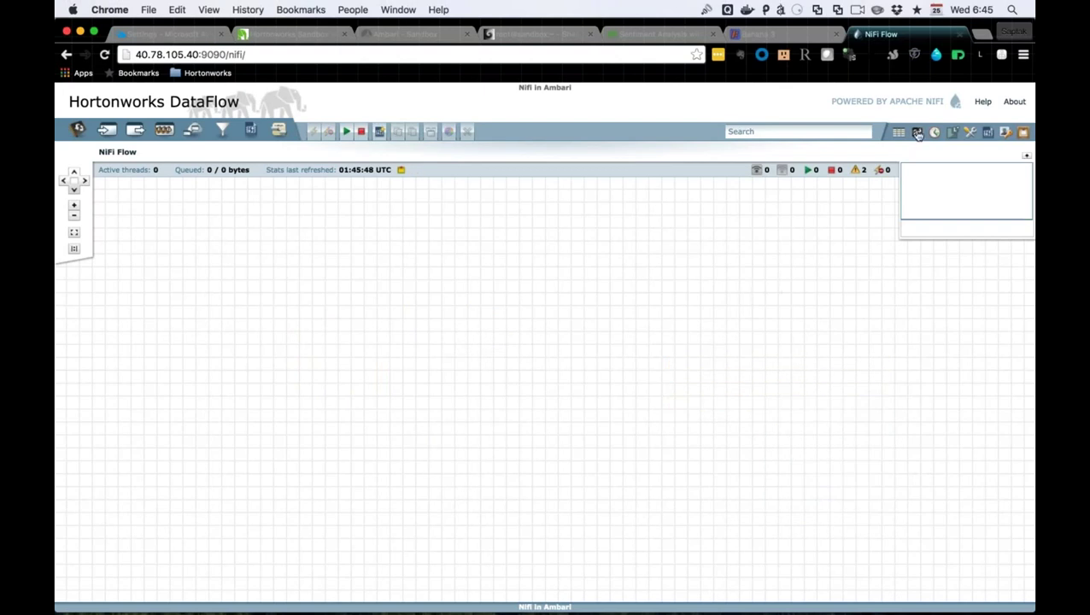
Choose Twitter_Dashboard.xml from Downloads as the flow template to import, cancel the import and close the template list
click(989, 134)
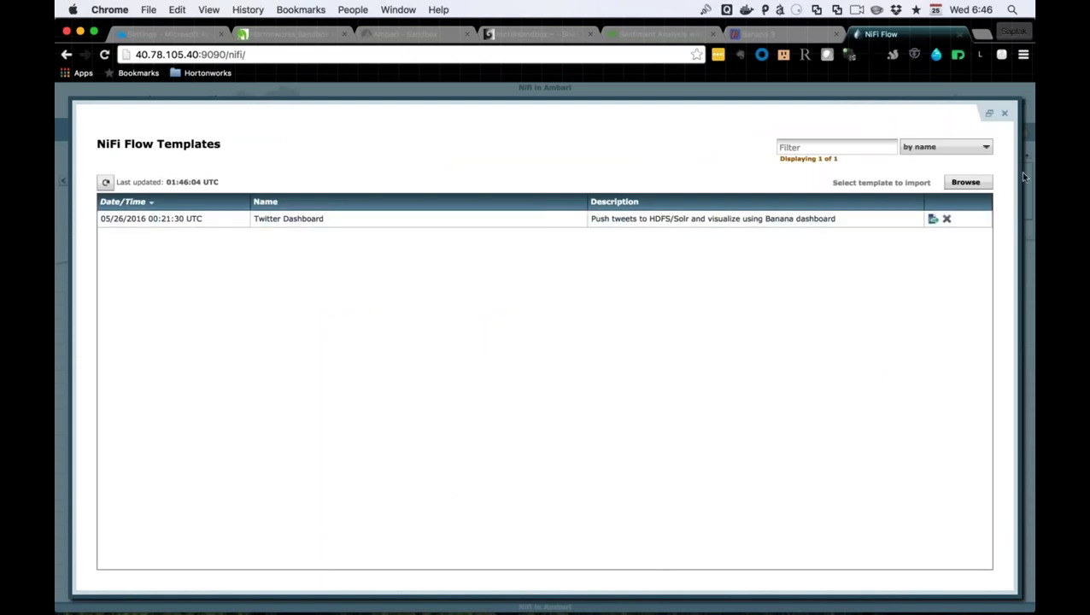
click(963, 183)
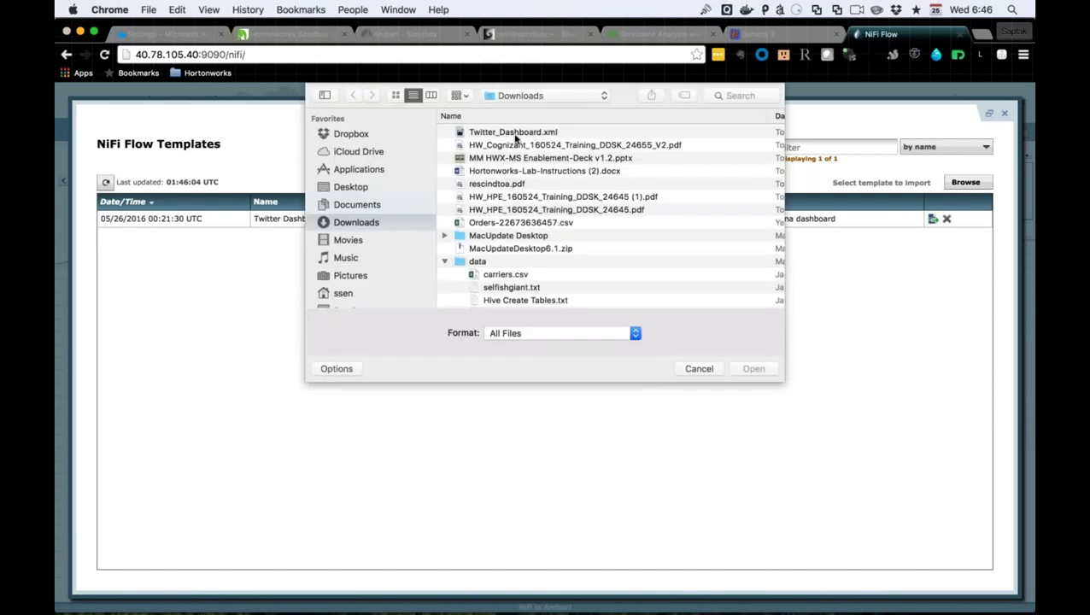
click(515, 135)
double_click(516, 135)
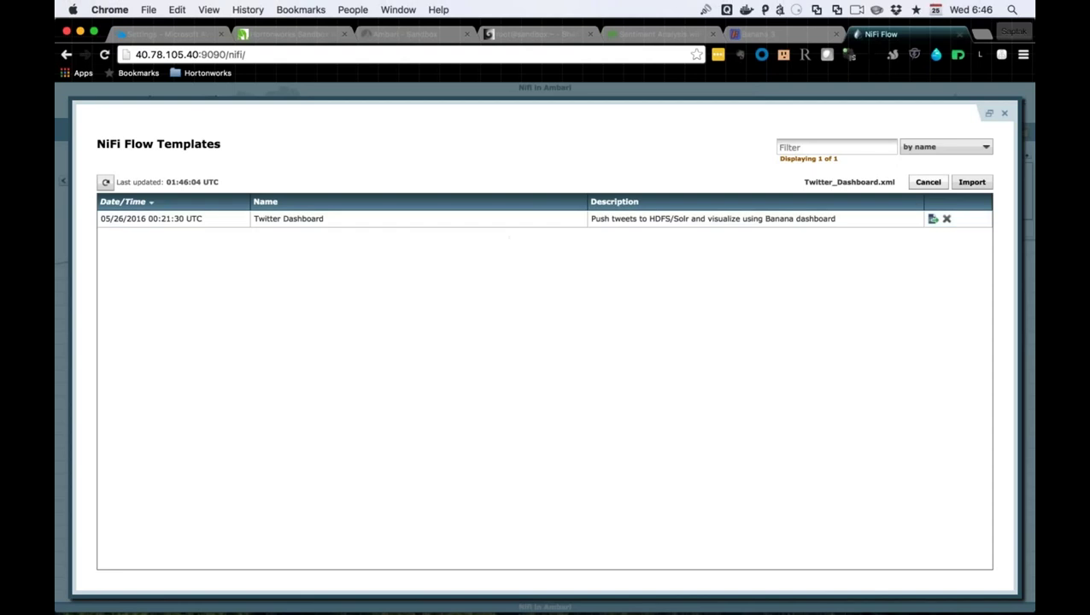
click(929, 182)
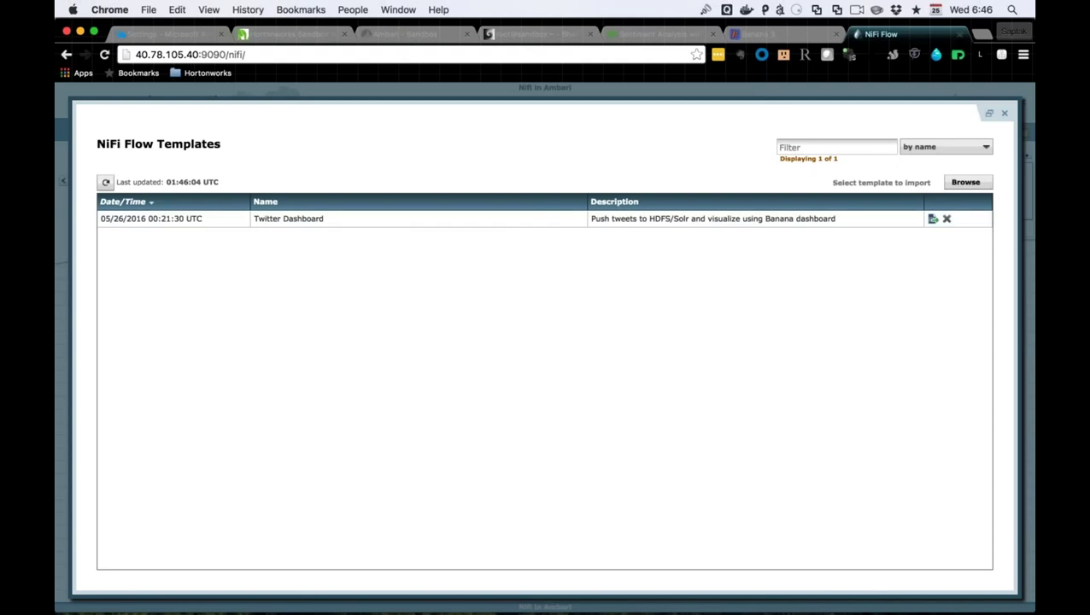
click(1004, 114)
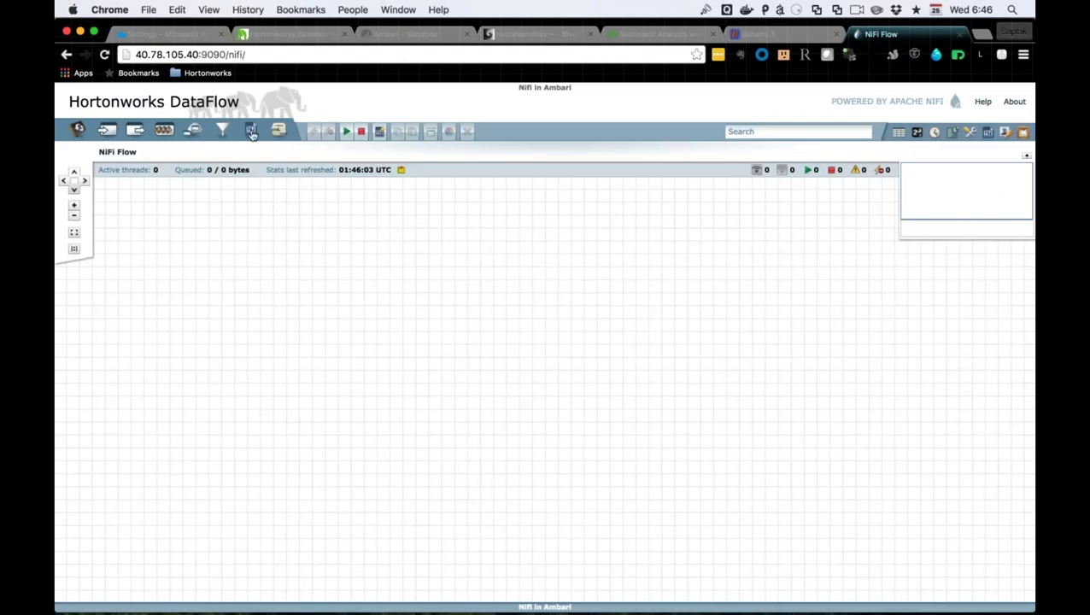
Instantiate the Twitter Dashboard template on the empty canvas and open its process group to show the whole flow
drag(252, 134, 279, 312)
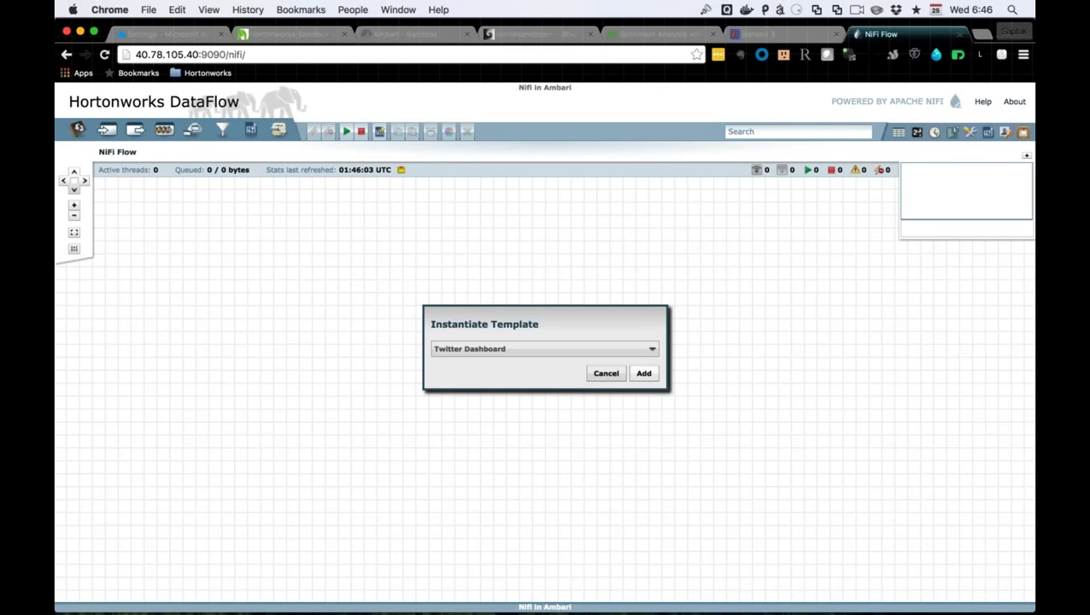
click(643, 373)
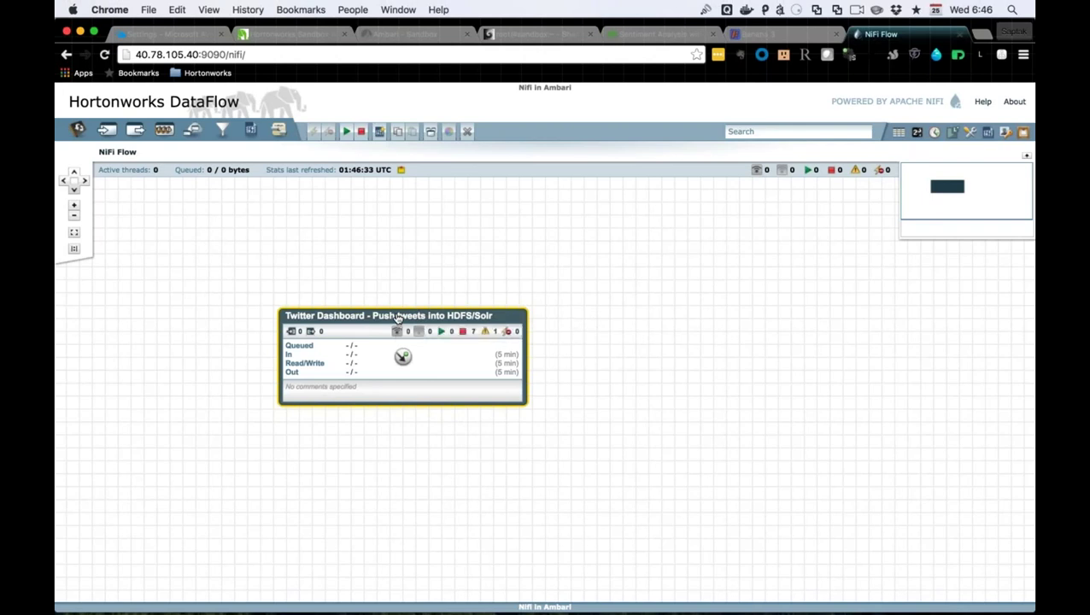
double_click(397, 318)
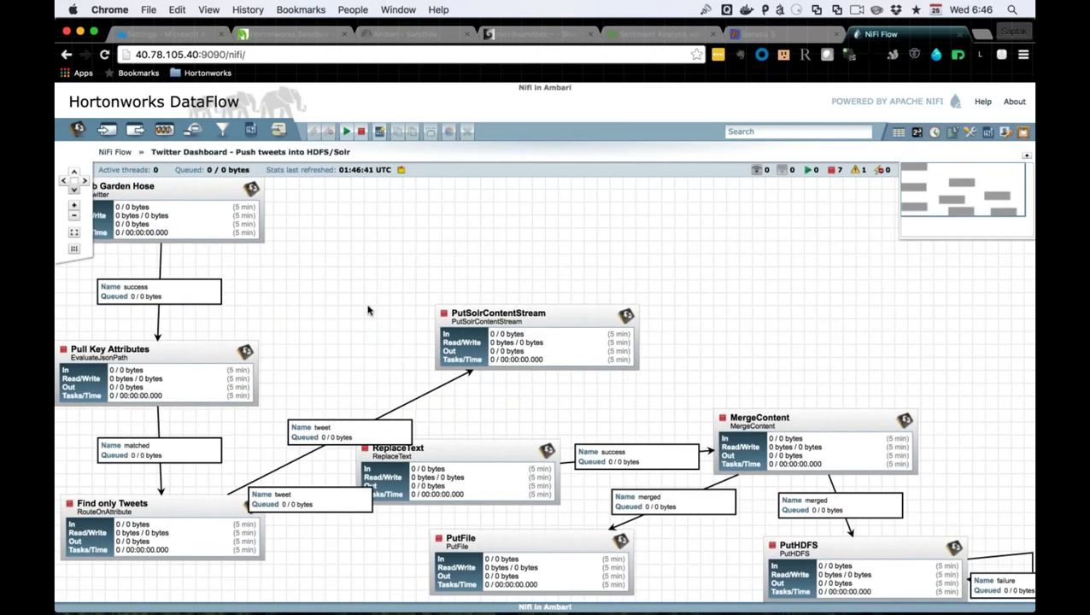
scroll(368, 310, down, 1)
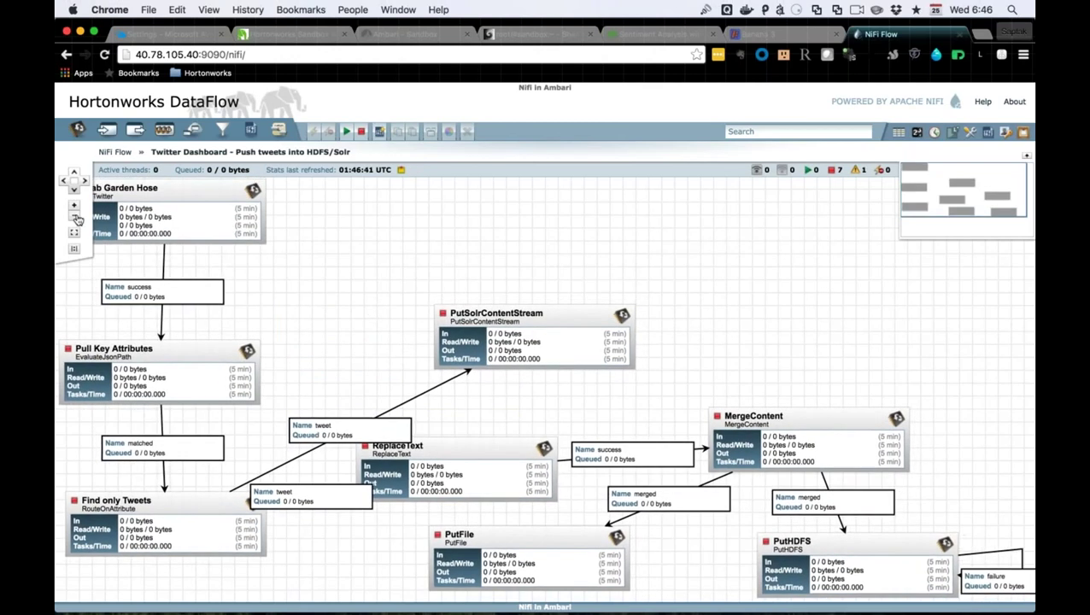
click(75, 219)
click(75, 218)
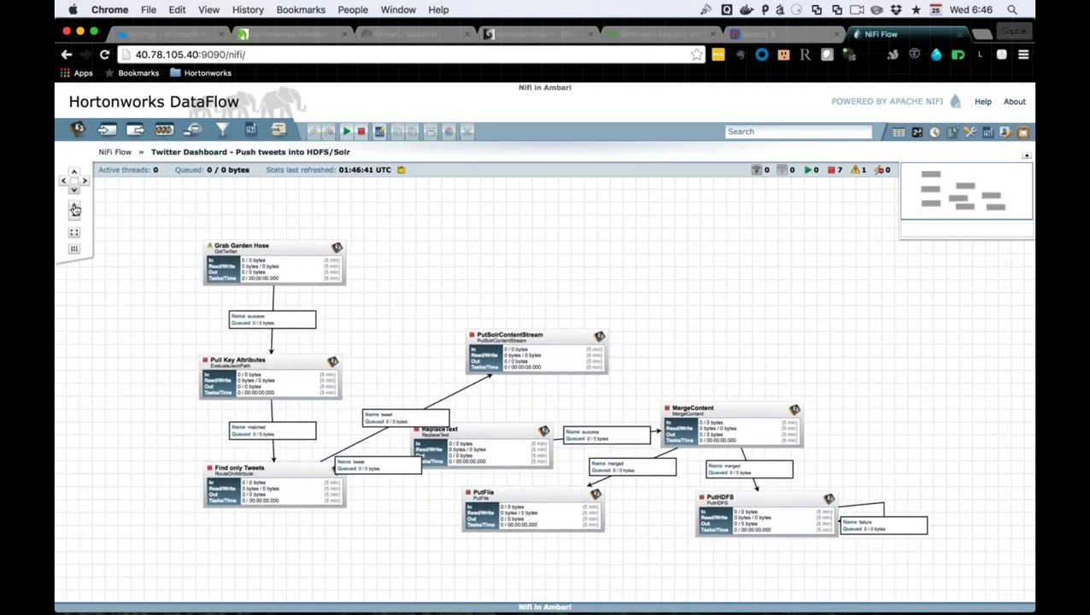
click(74, 207)
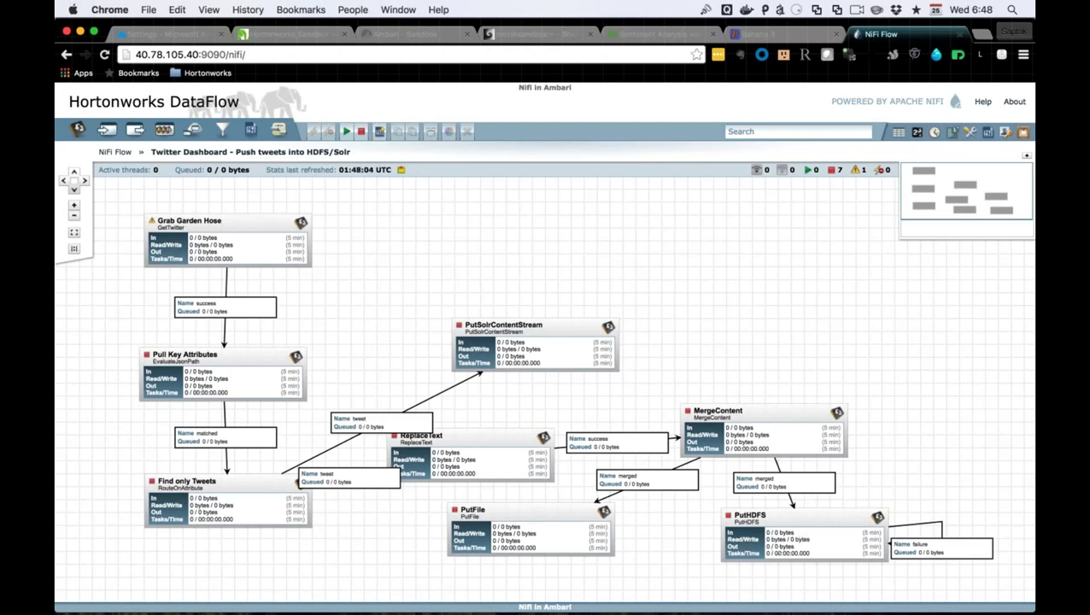
Open the configuration of the Grab Garden Hose processor
right_click(745, 416)
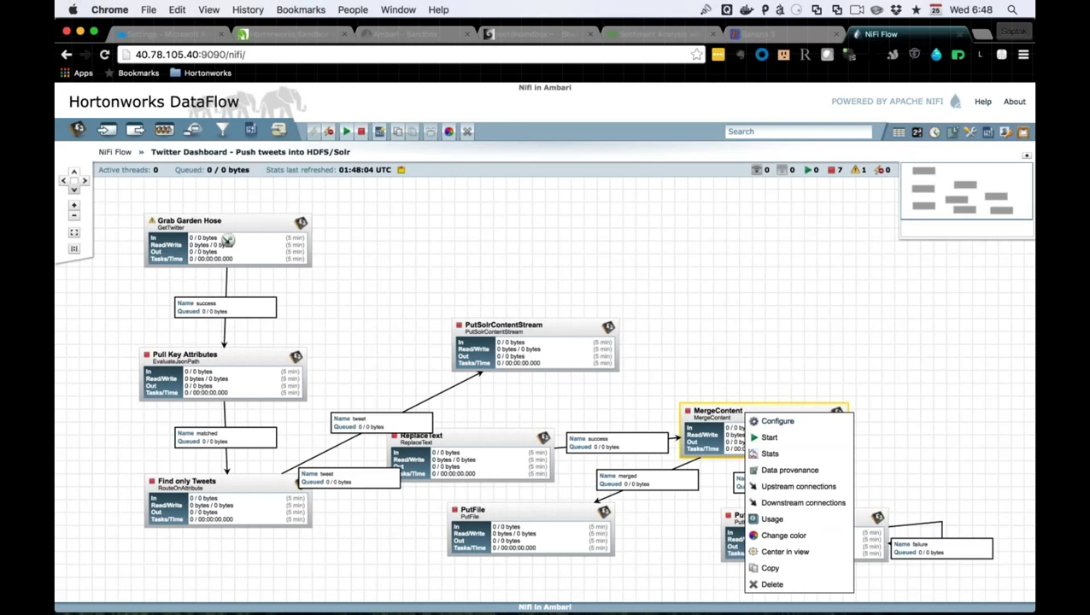
click(247, 221)
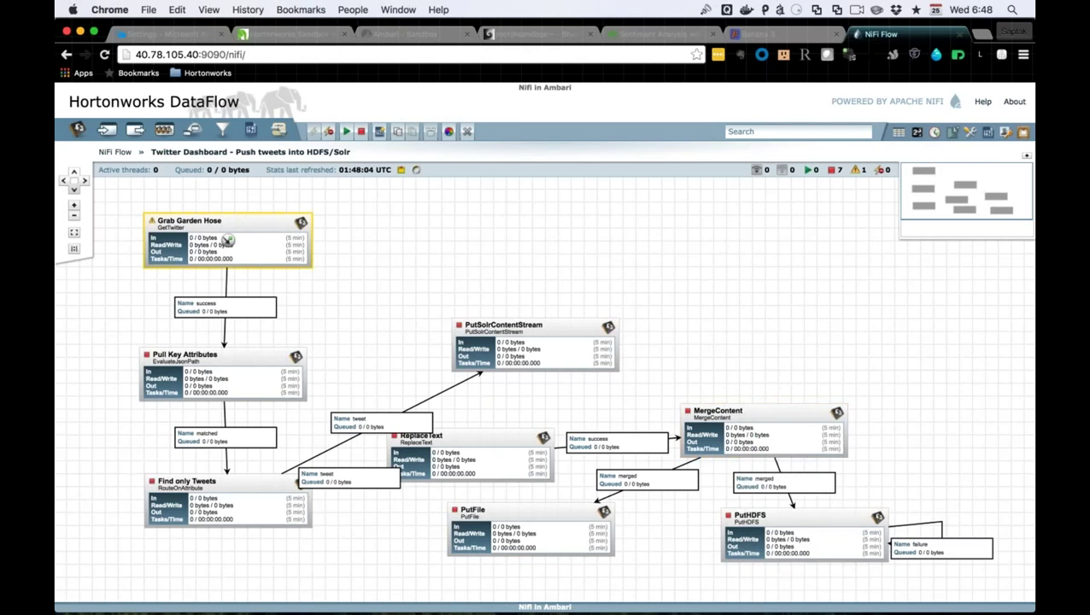
right_click(247, 221)
click(260, 226)
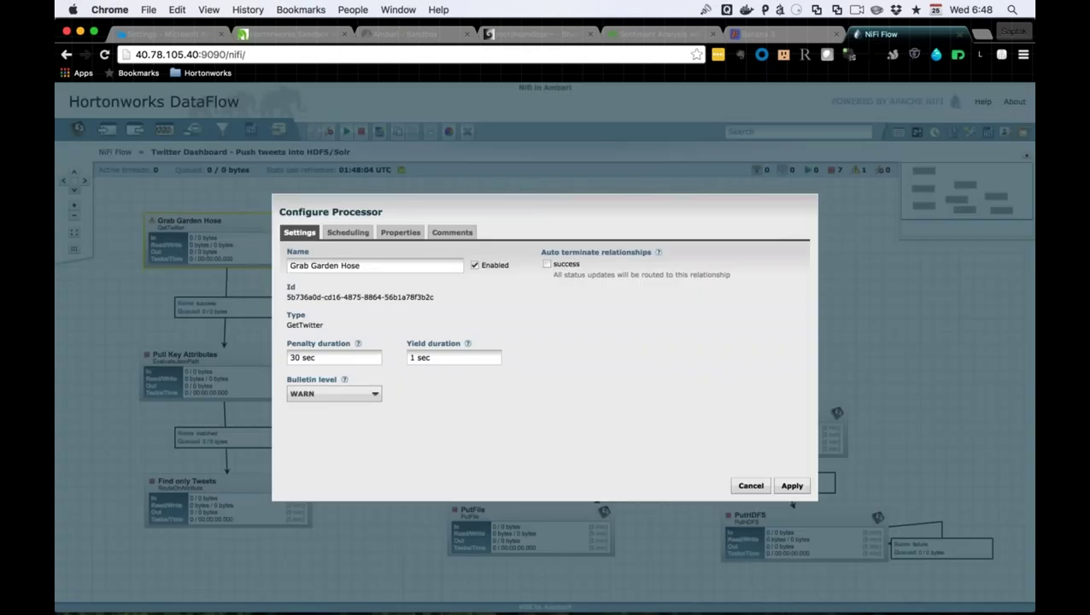
Open Twitter Application Management in a new browser tab and display the NiFi app's keys and access tokens
key(super+t)
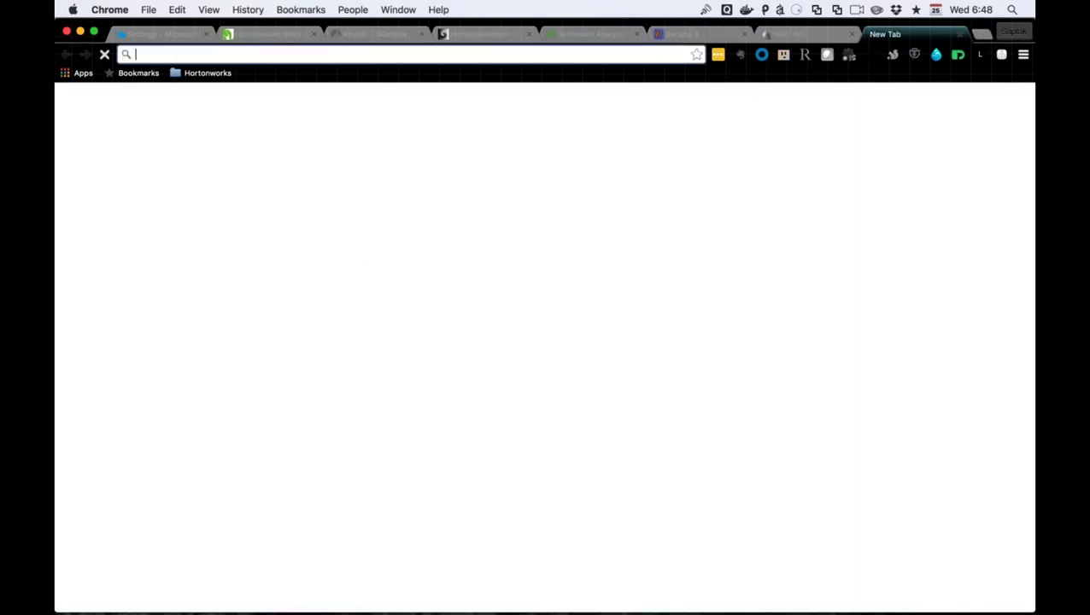
text(dev)
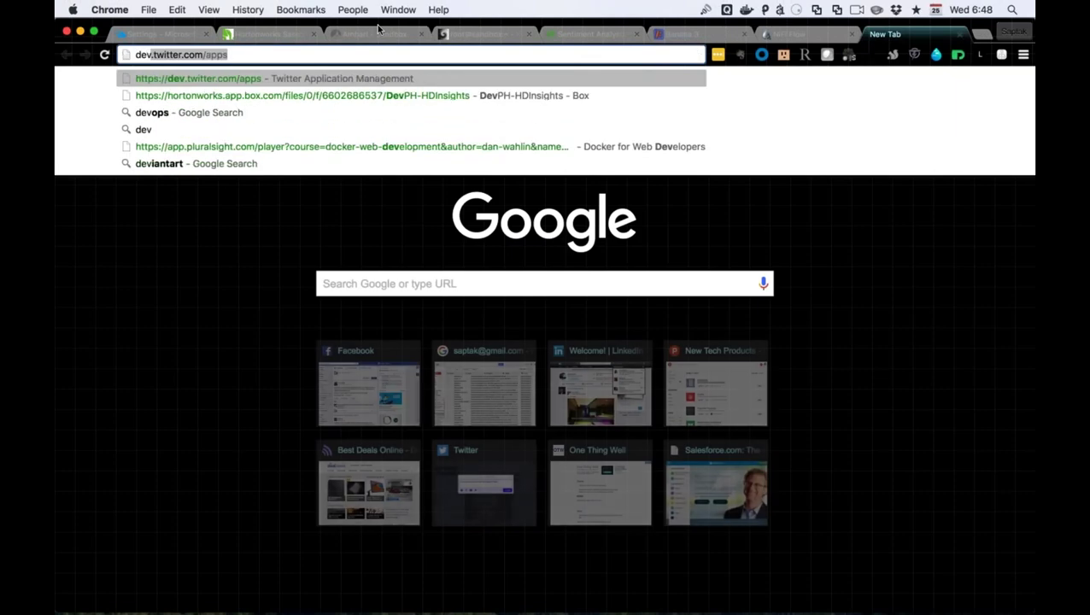
click(239, 79)
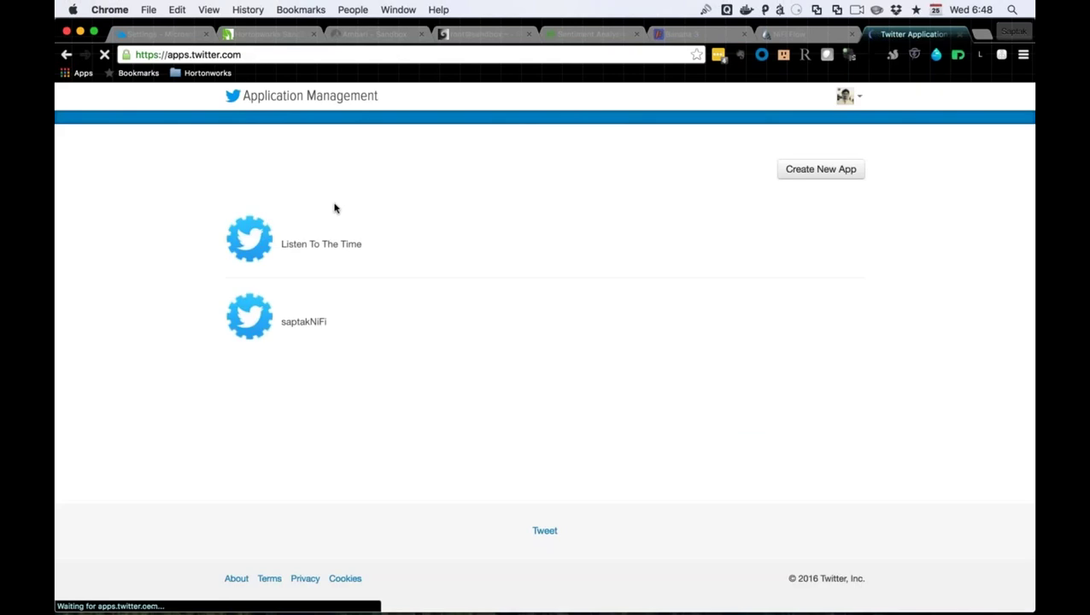
click(314, 301)
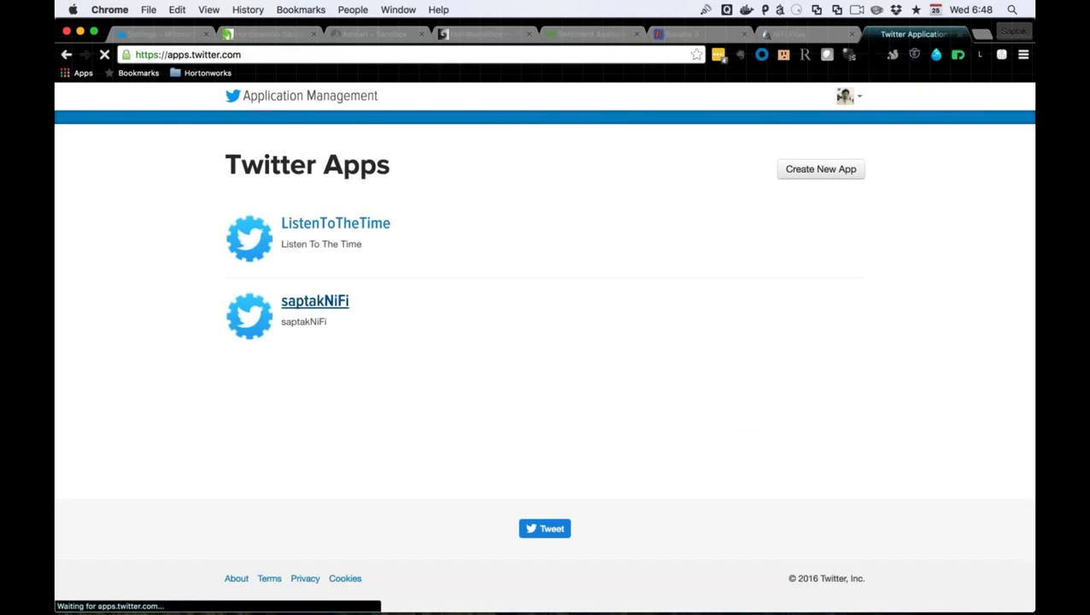
click(383, 203)
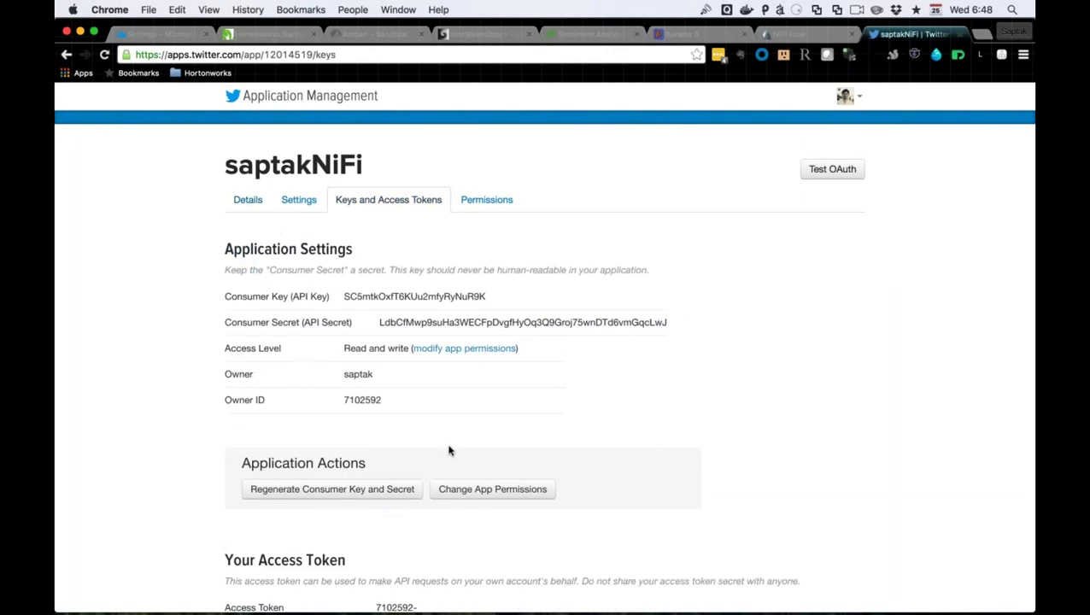
Copy the NiFi app's Consumer Key (API Key) from its application settings
scroll(455, 434, down, 5)
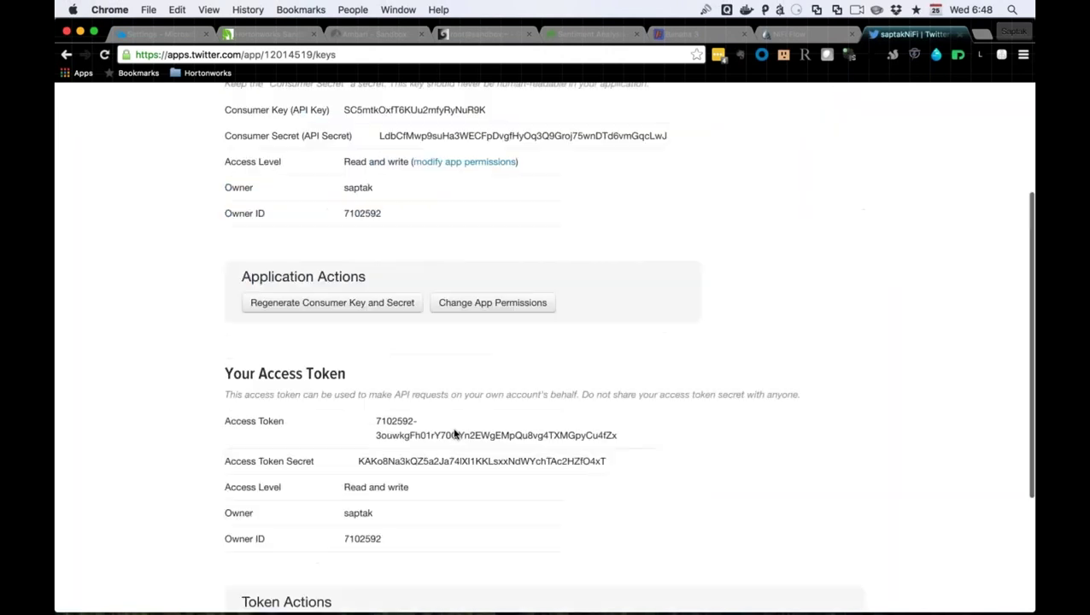
scroll(454, 434, up, 5)
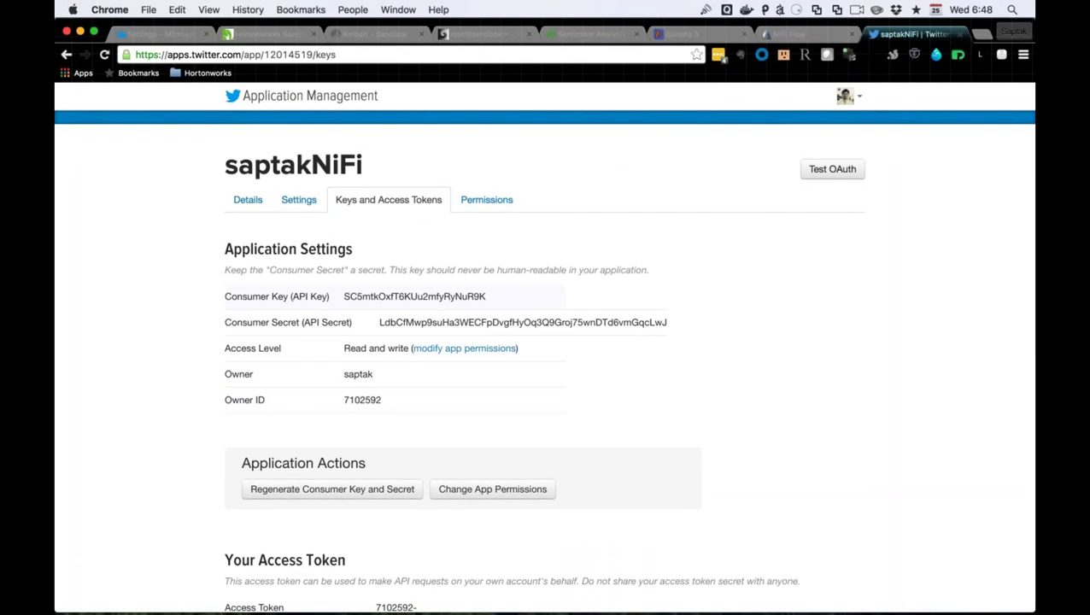
drag(344, 296, 485, 298)
key(super+c)
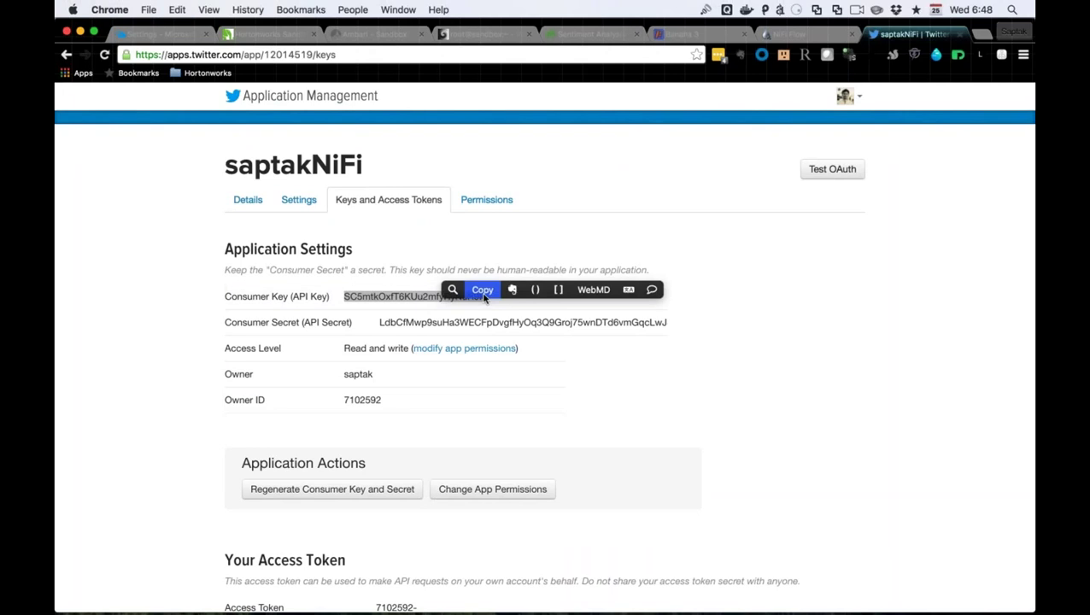
Return to NiFi and replace the Grab Garden Hose processor's Consumer Key property with the copied Twitter API key
click(795, 34)
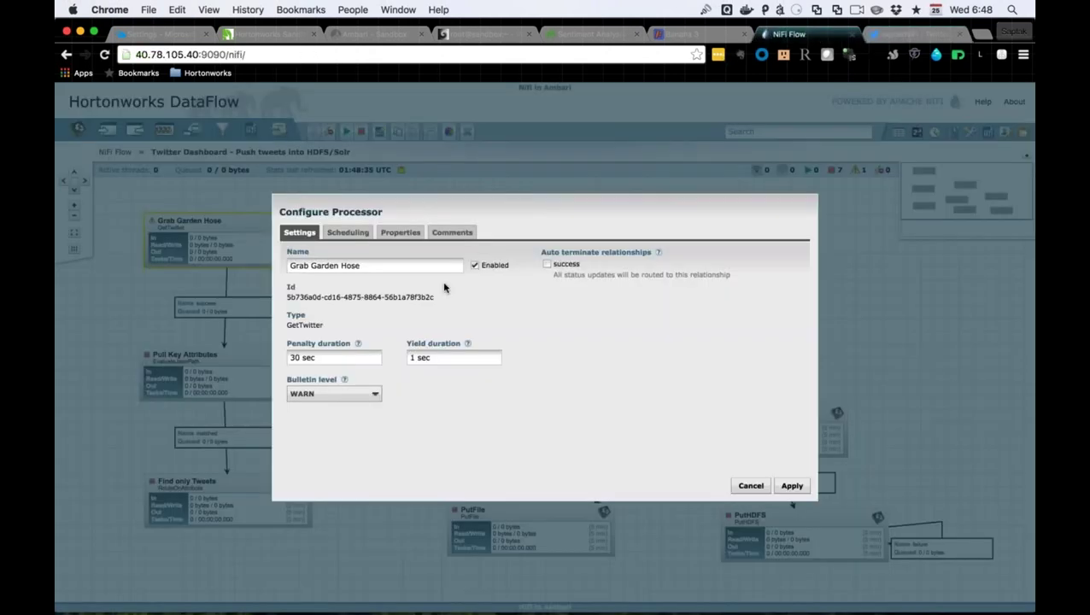
click(401, 233)
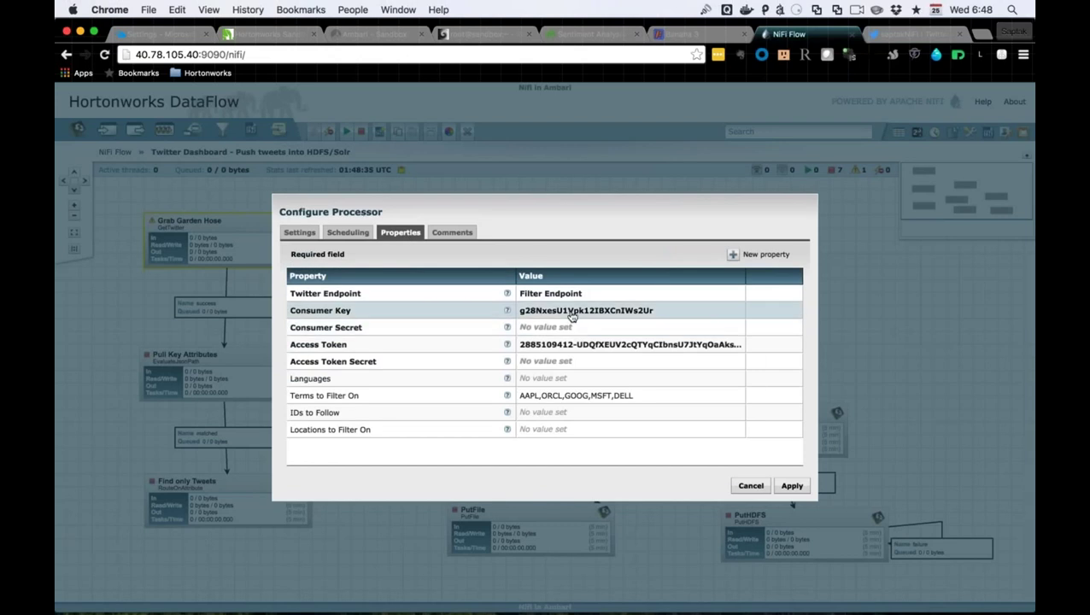
click(546, 311)
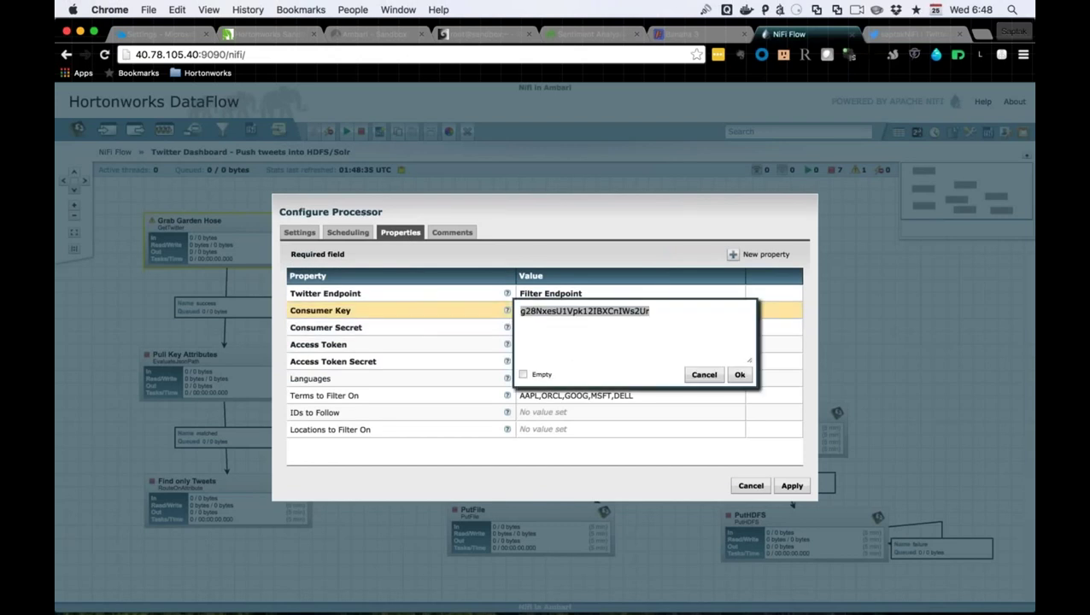
key(super+v)
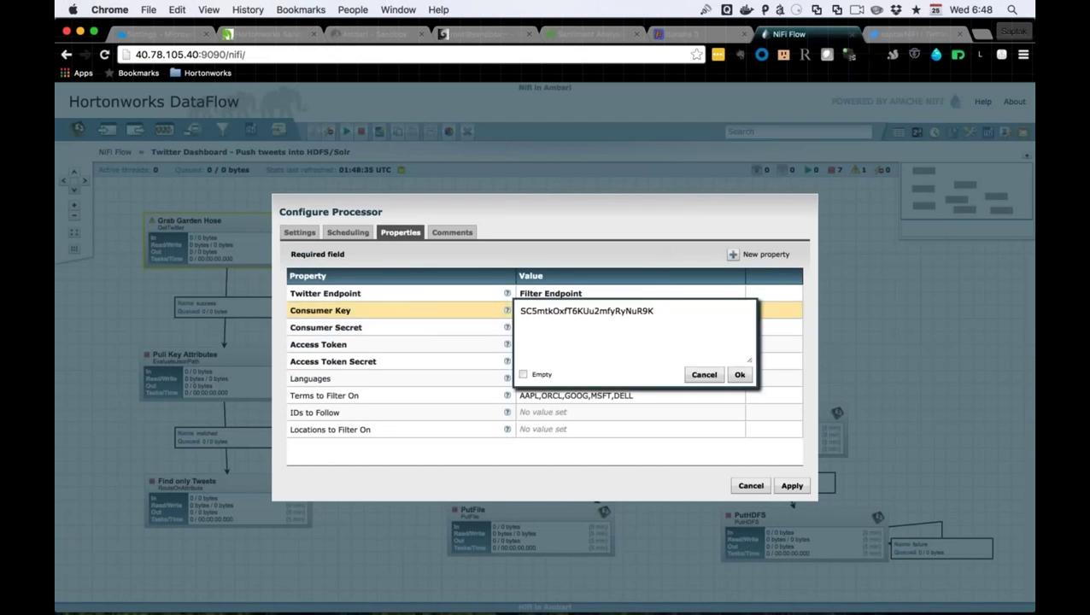
click(743, 378)
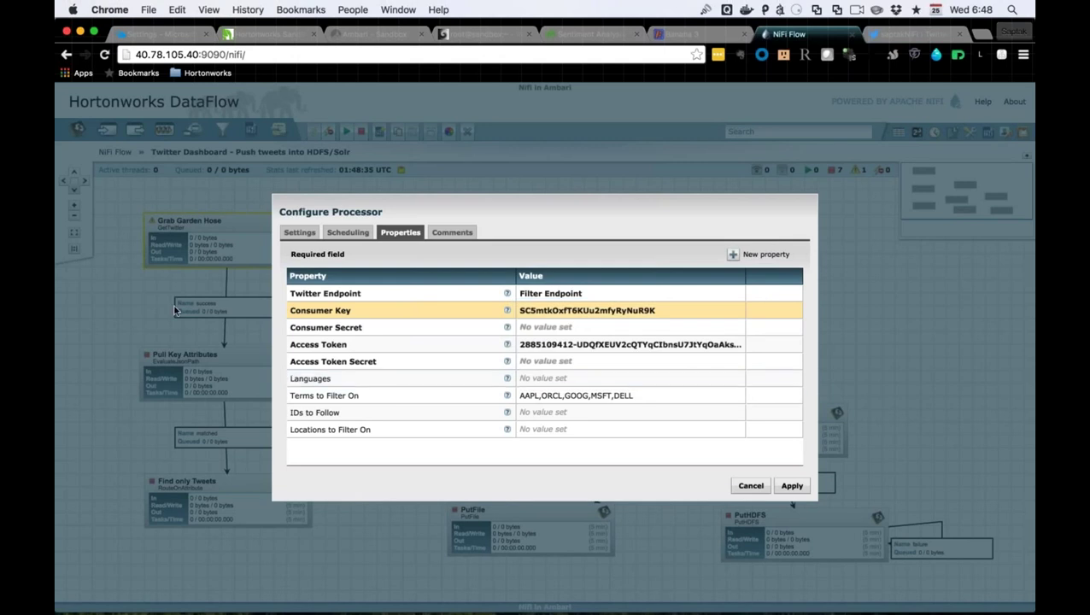
Copy the Consumer Secret from the Twitter app page and enter it in the processor's Consumer Secret property
click(913, 34)
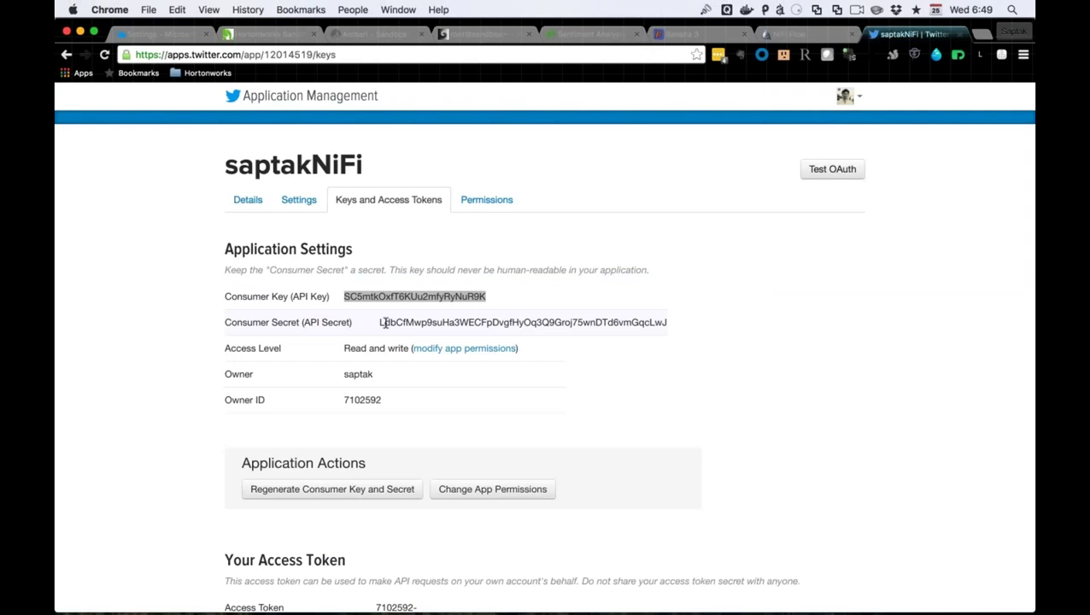
drag(378, 323, 667, 323)
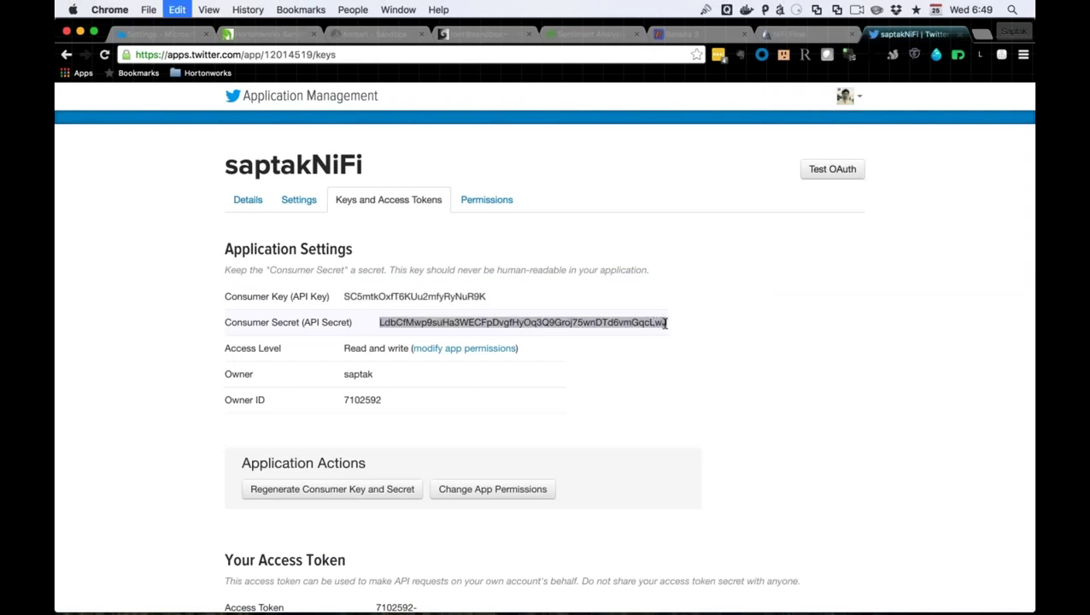
key(super+c)
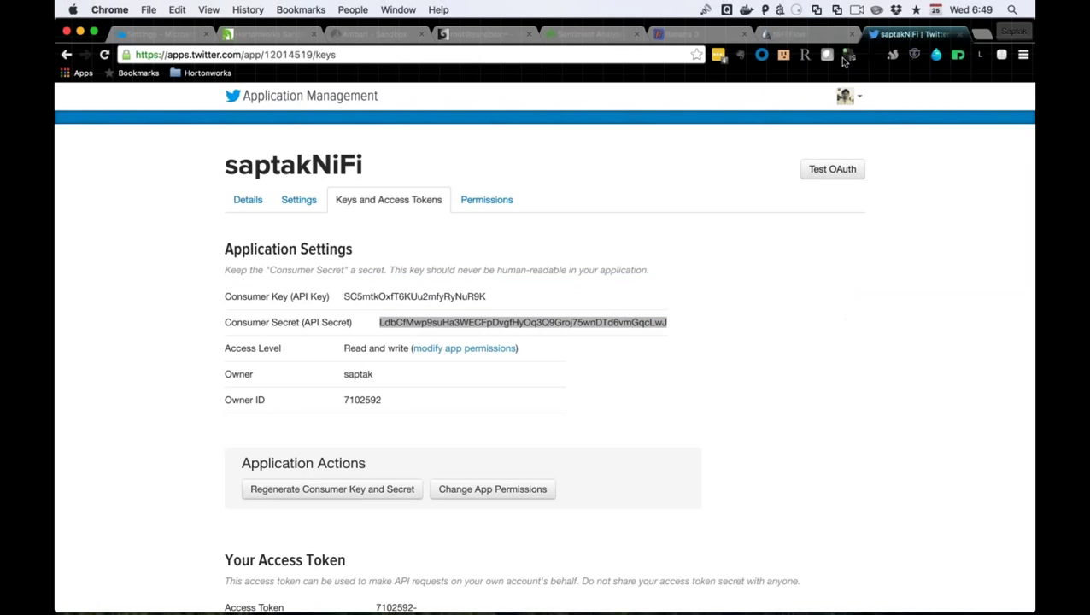
click(814, 37)
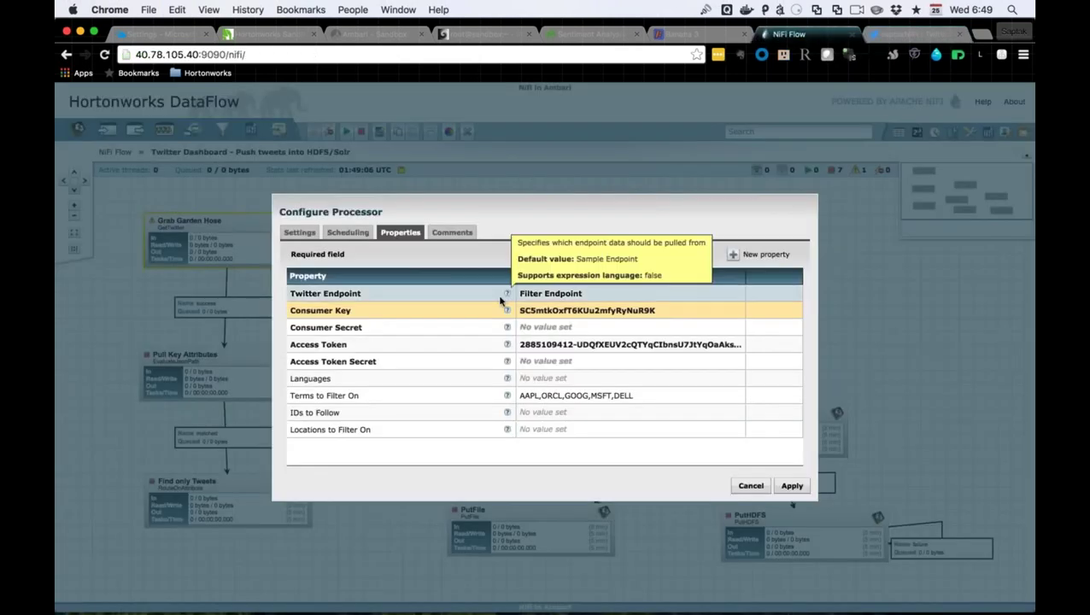
click(547, 327)
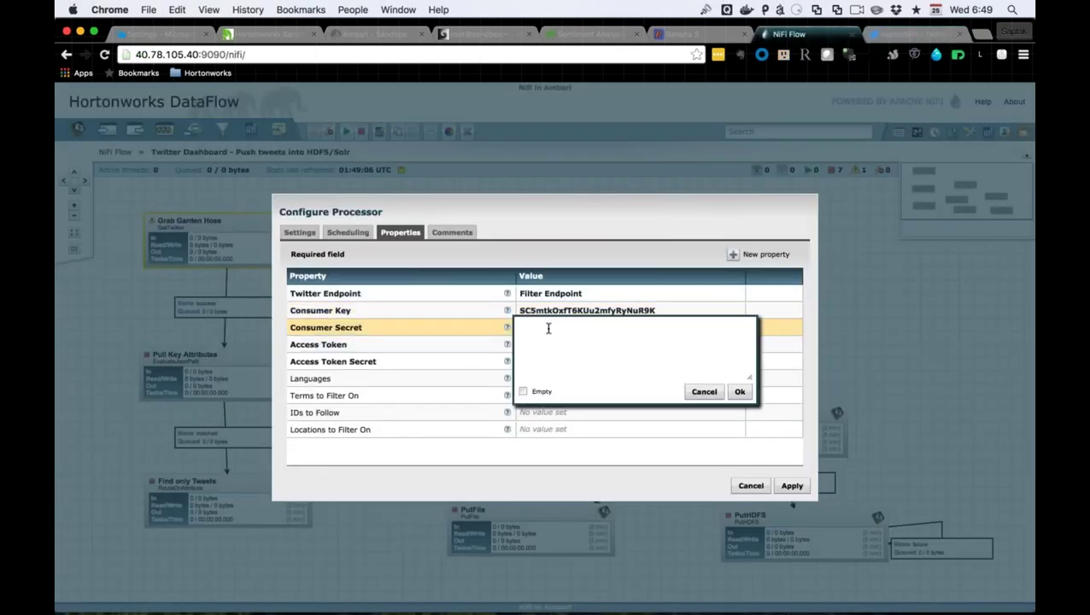
key(super+v)
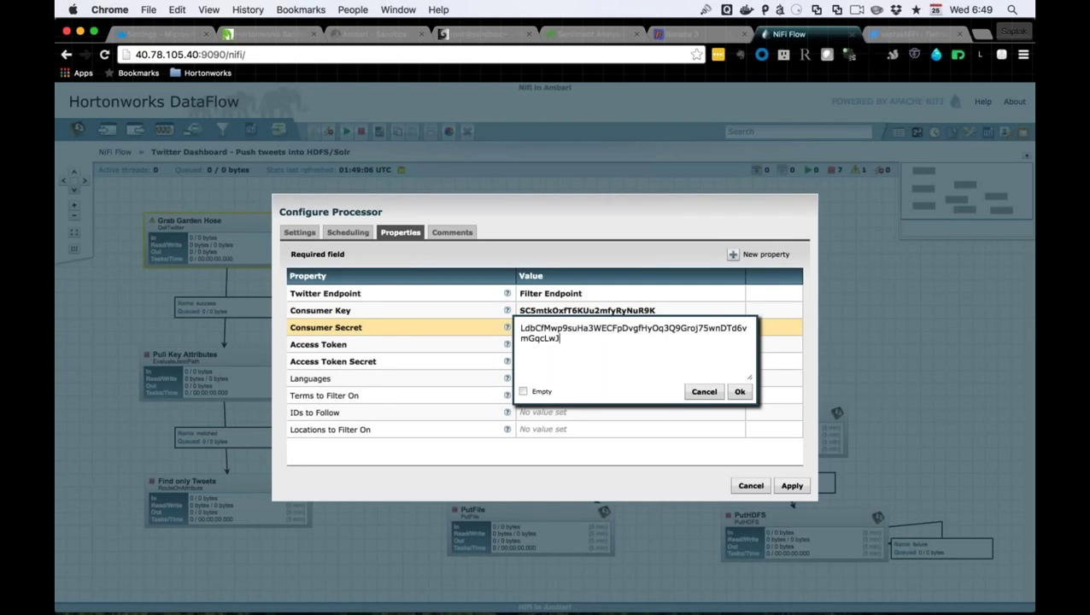
click(744, 395)
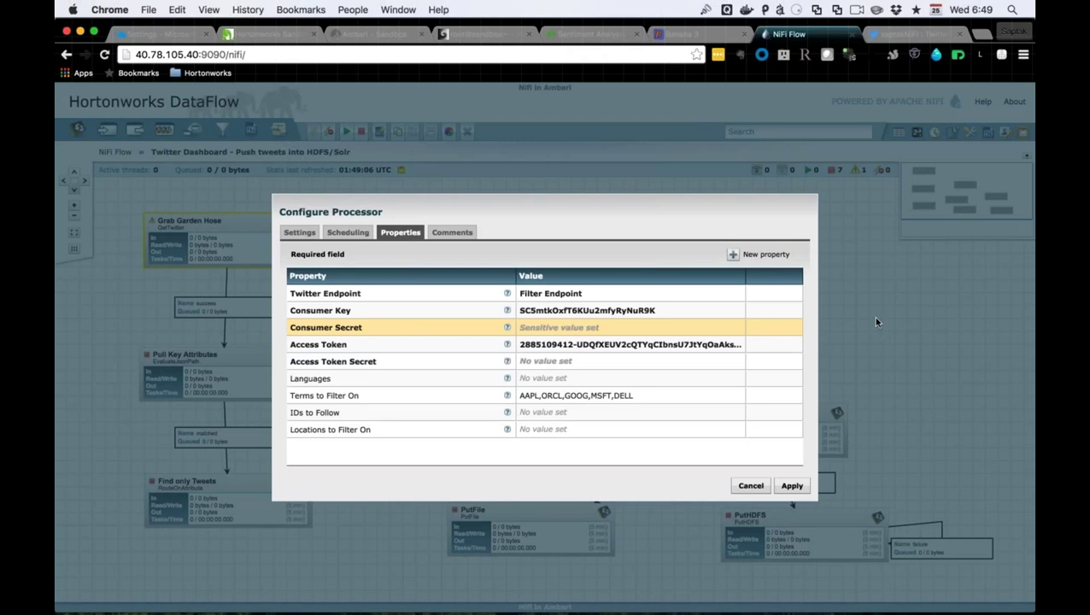
Copy the Access Token shown under Your Access Token on the Twitter app page
click(887, 34)
scroll(628, 292, down, 5)
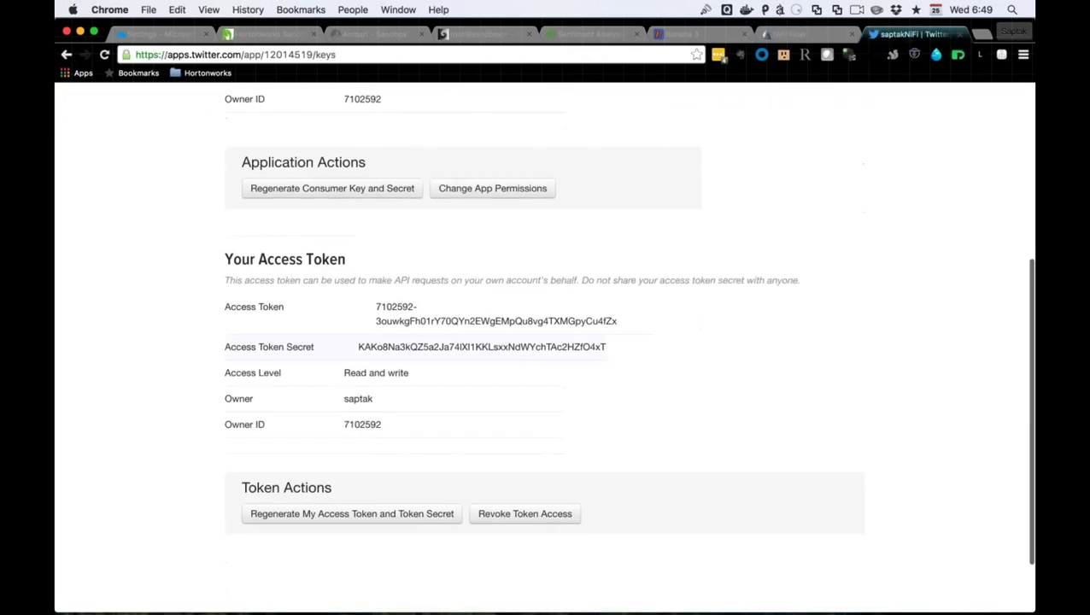
drag(375, 307, 618, 322)
click(616, 341)
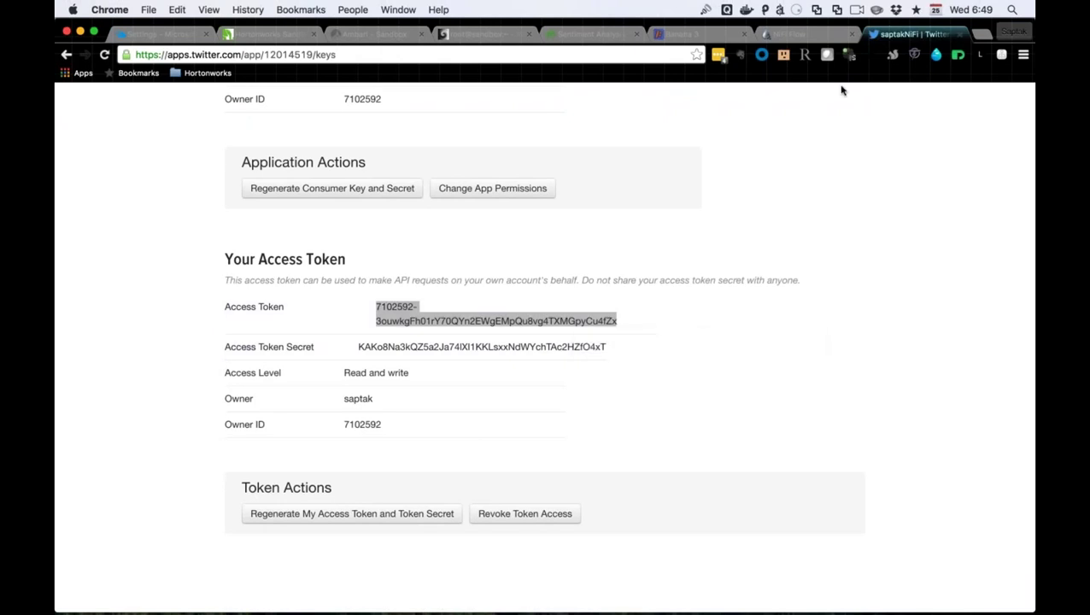
Back in NiFi, replace the processor's Consumer Secret property with the copied access token and confirm it
click(800, 36)
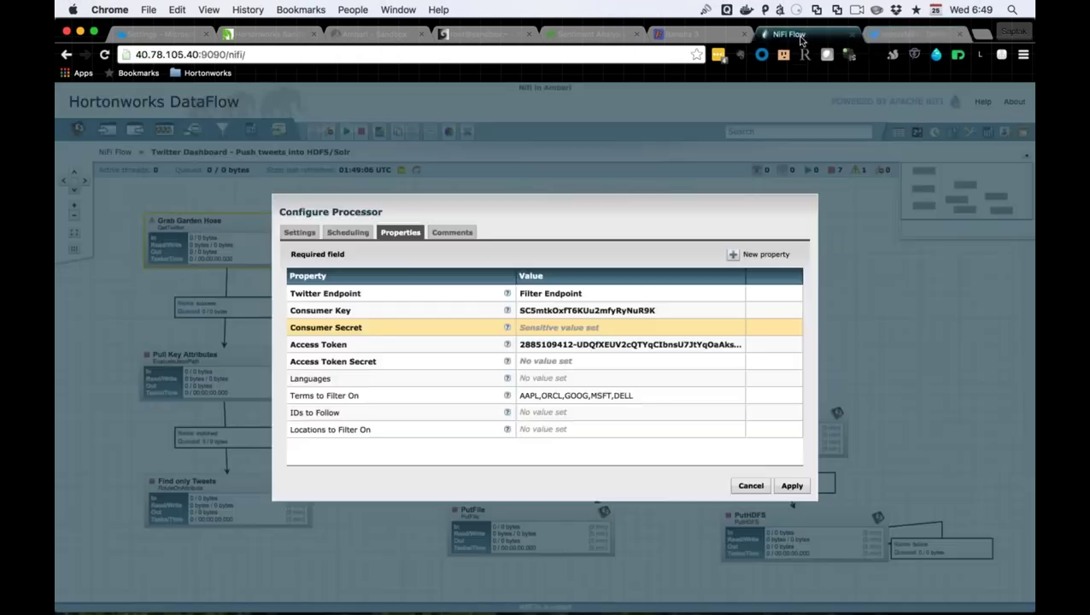
click(561, 333)
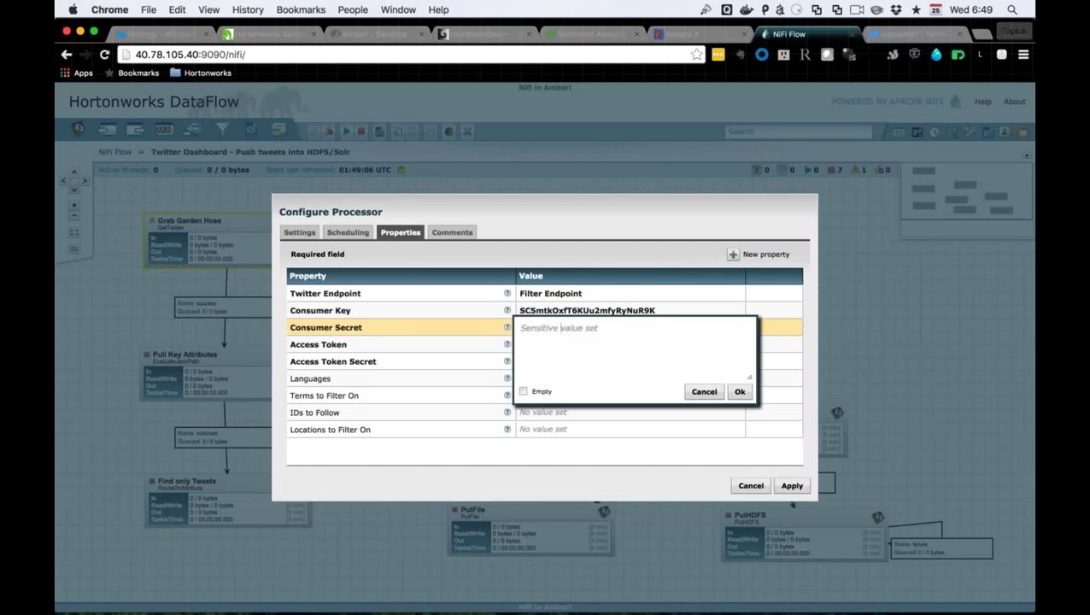
double_click(571, 329)
click(560, 313)
click(601, 333)
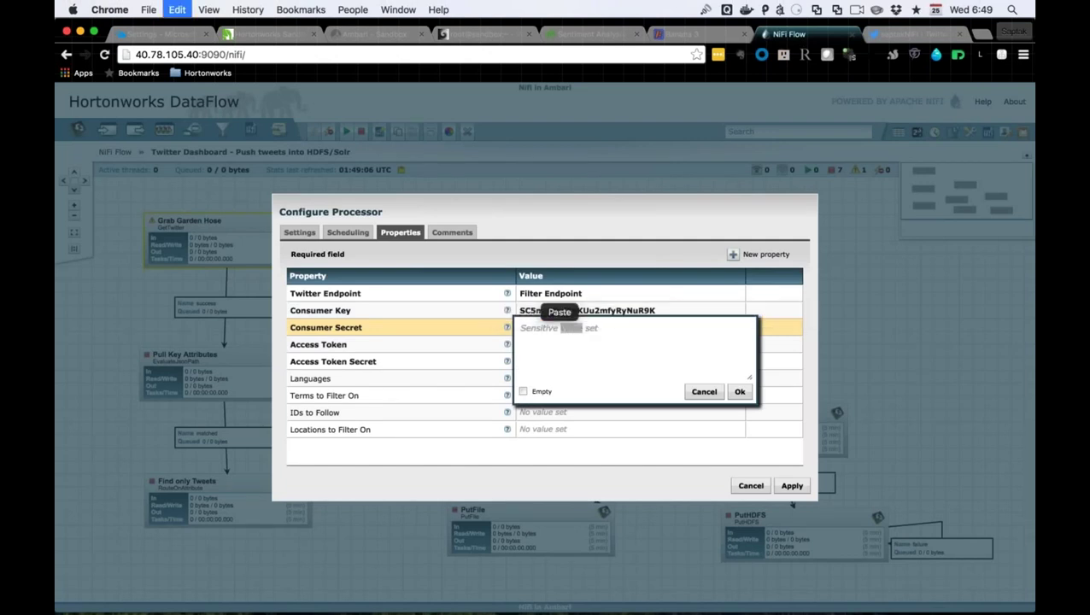
double_click(602, 333)
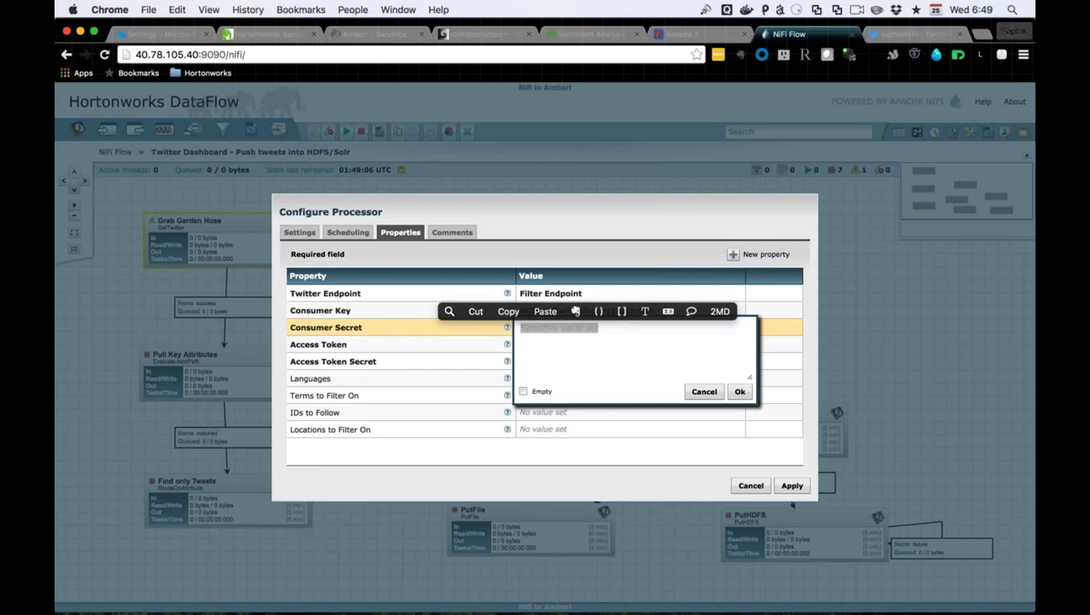
click(596, 312)
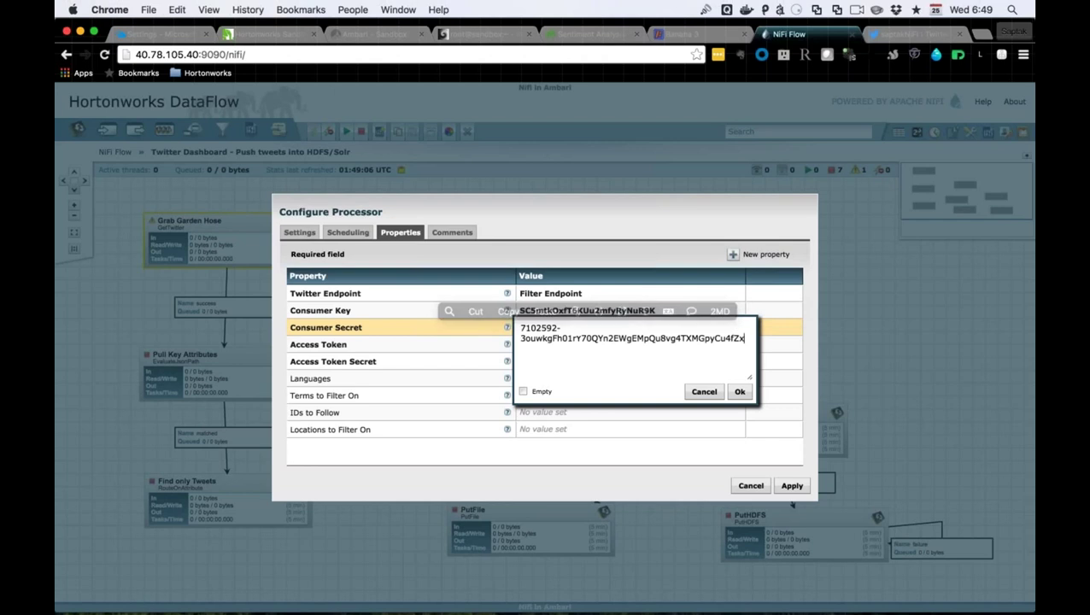
click(739, 393)
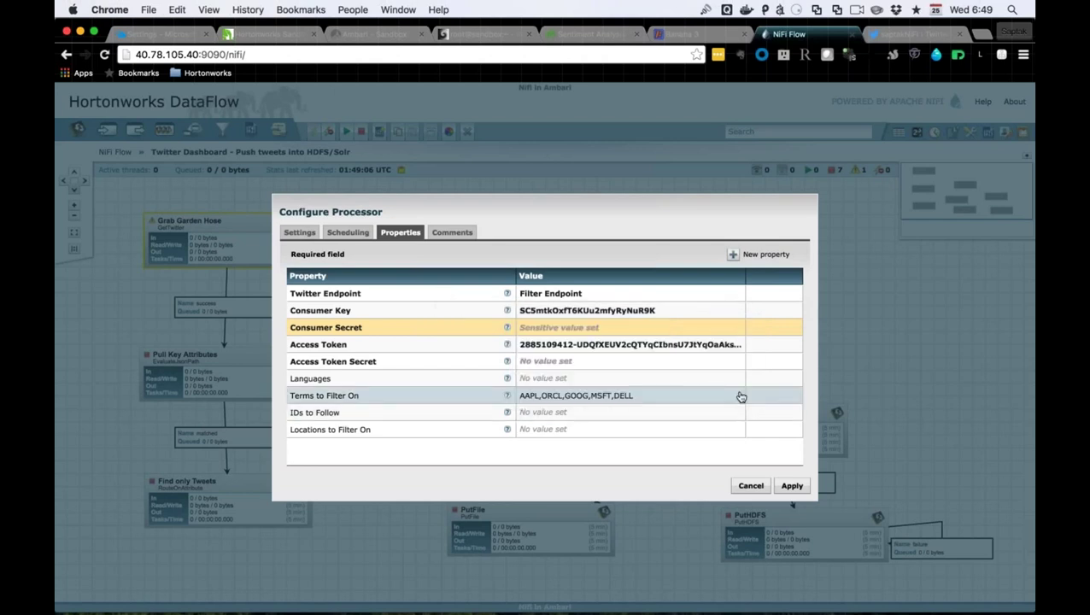
Copy the Access Token Secret from the Twitter app page into the processor's Access Token Secret property and apply the configuration
click(911, 36)
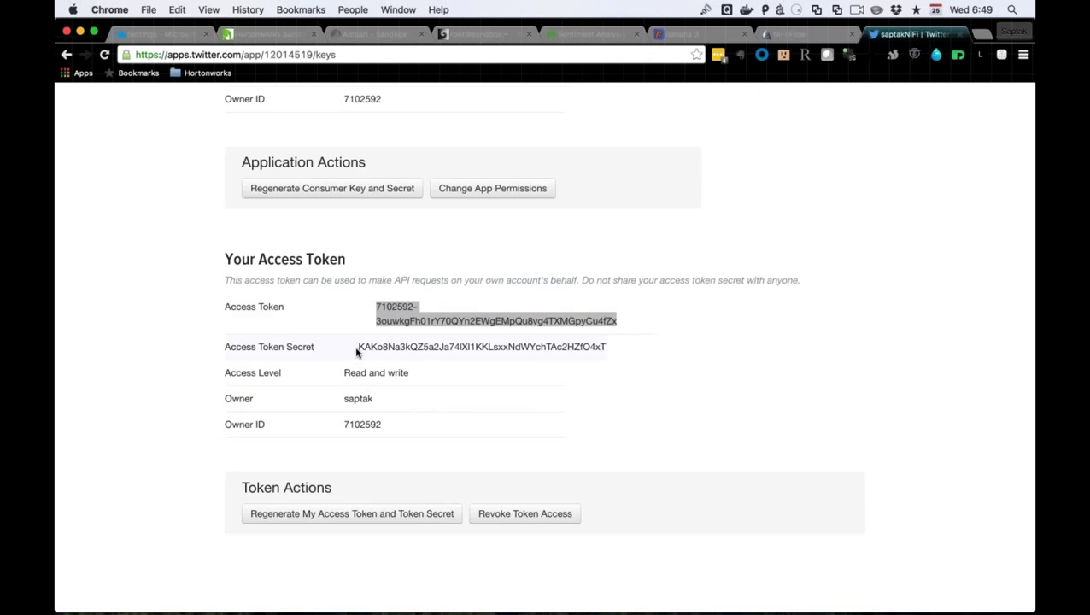
drag(357, 350, 607, 347)
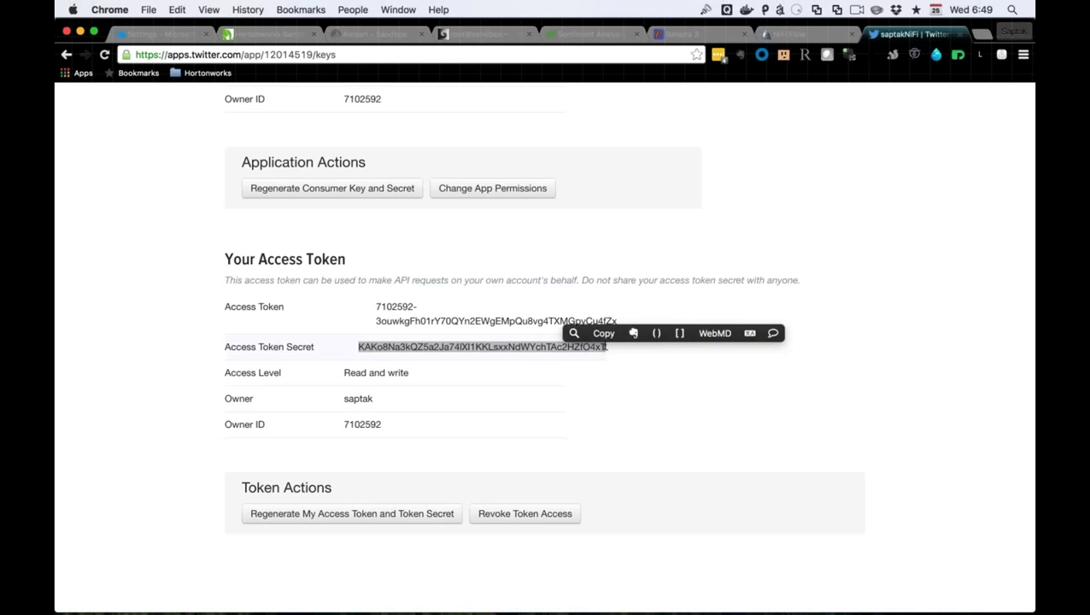
click(601, 334)
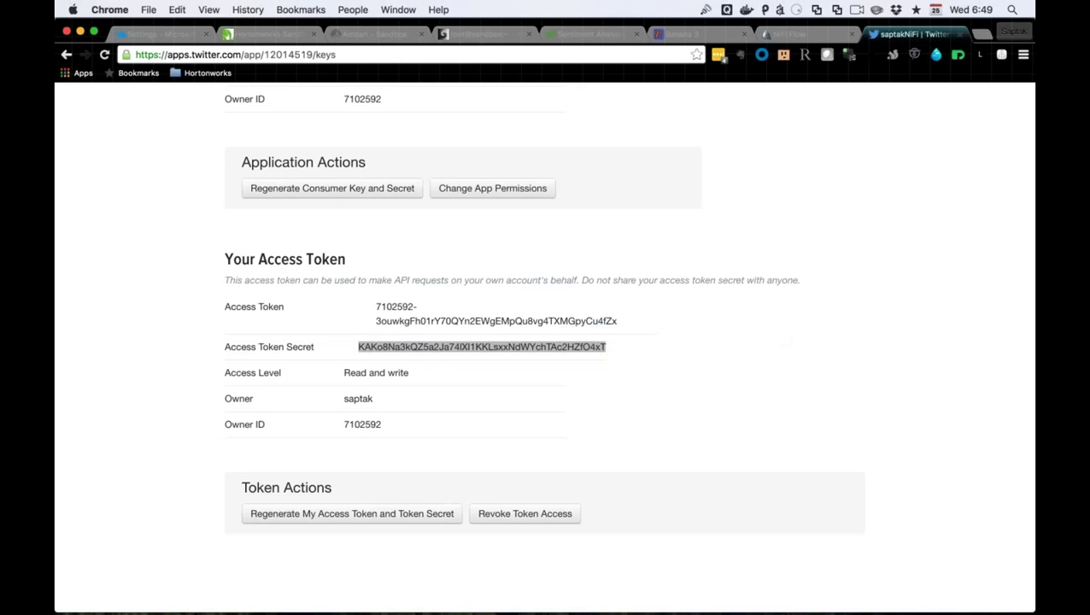
click(792, 35)
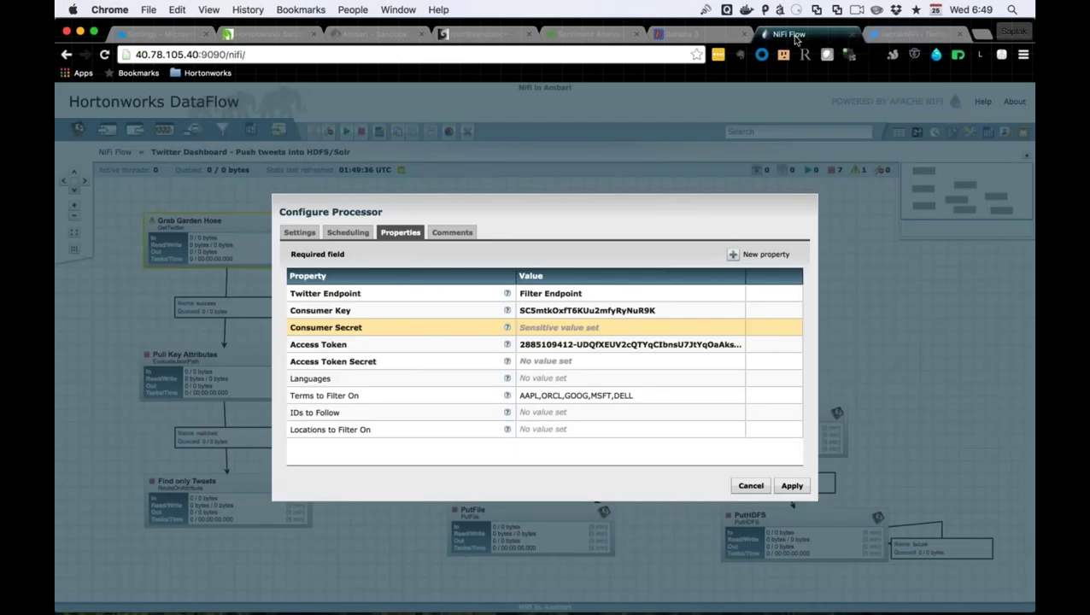
click(569, 368)
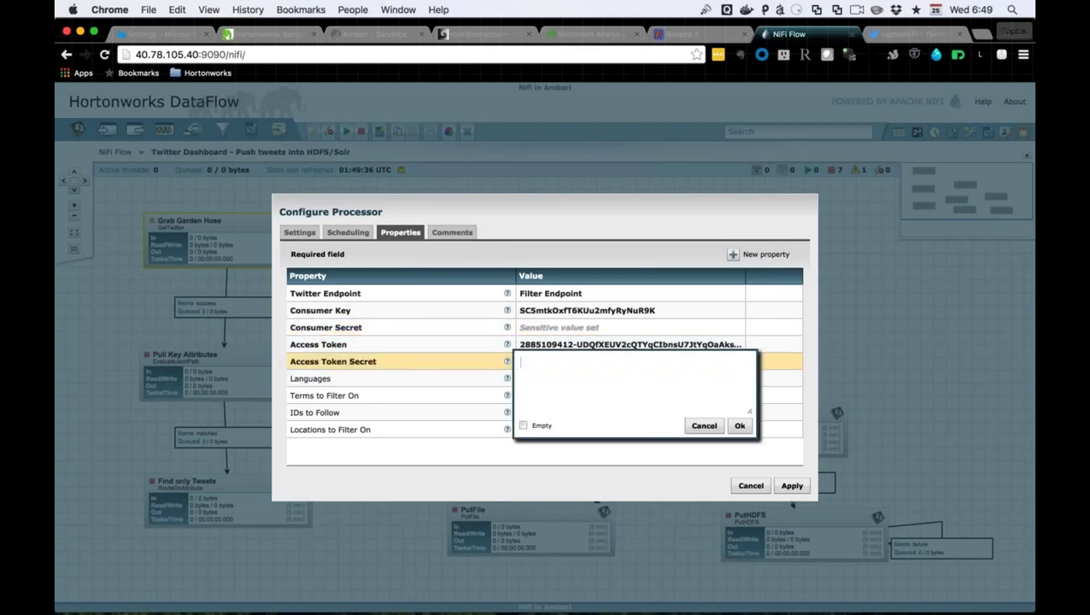
key(super+v)
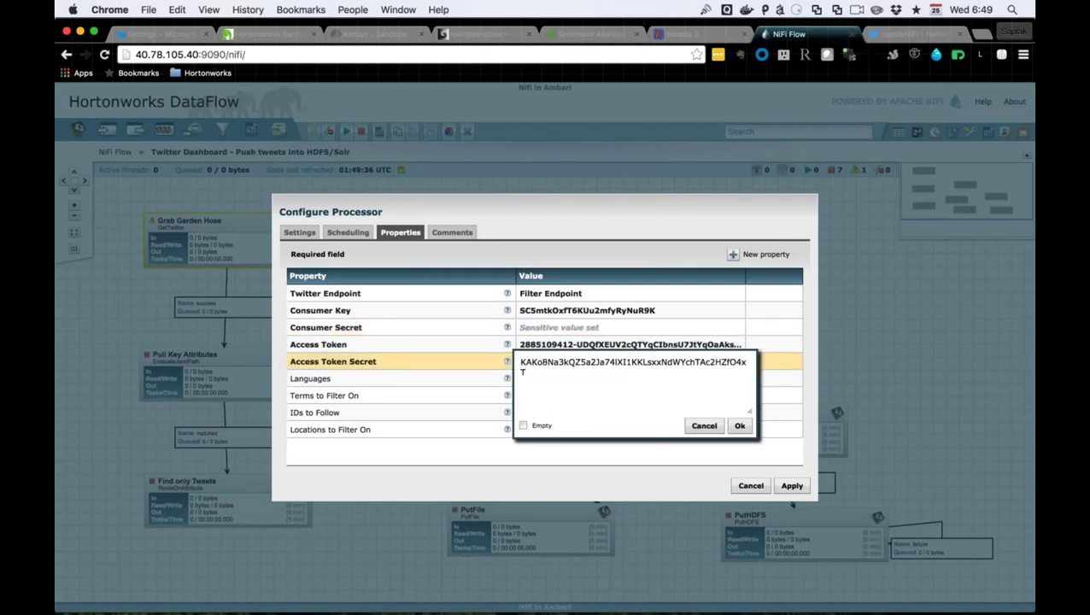
click(740, 426)
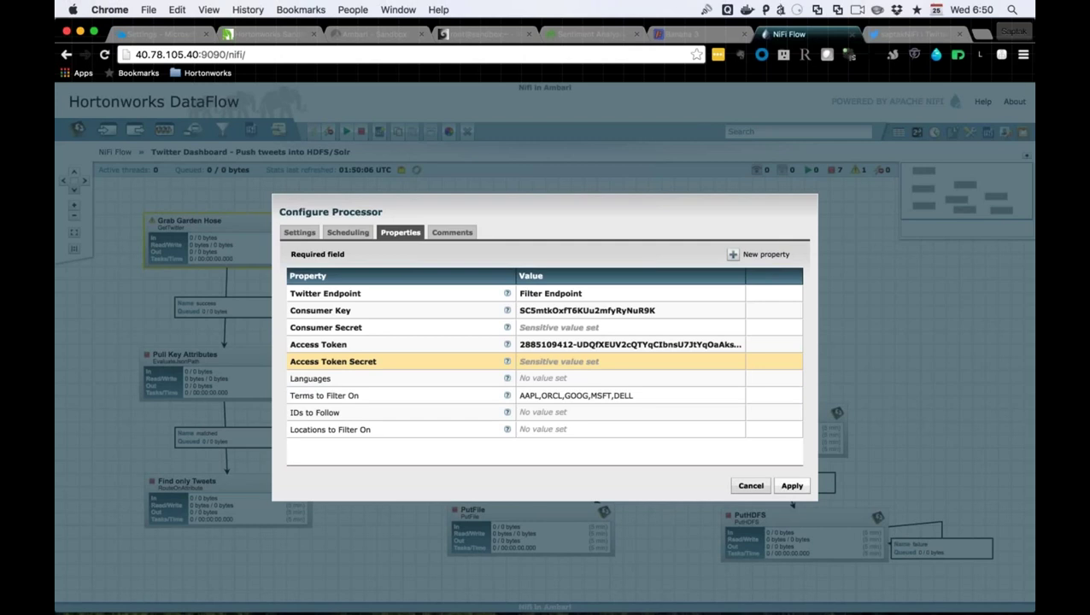
click(792, 485)
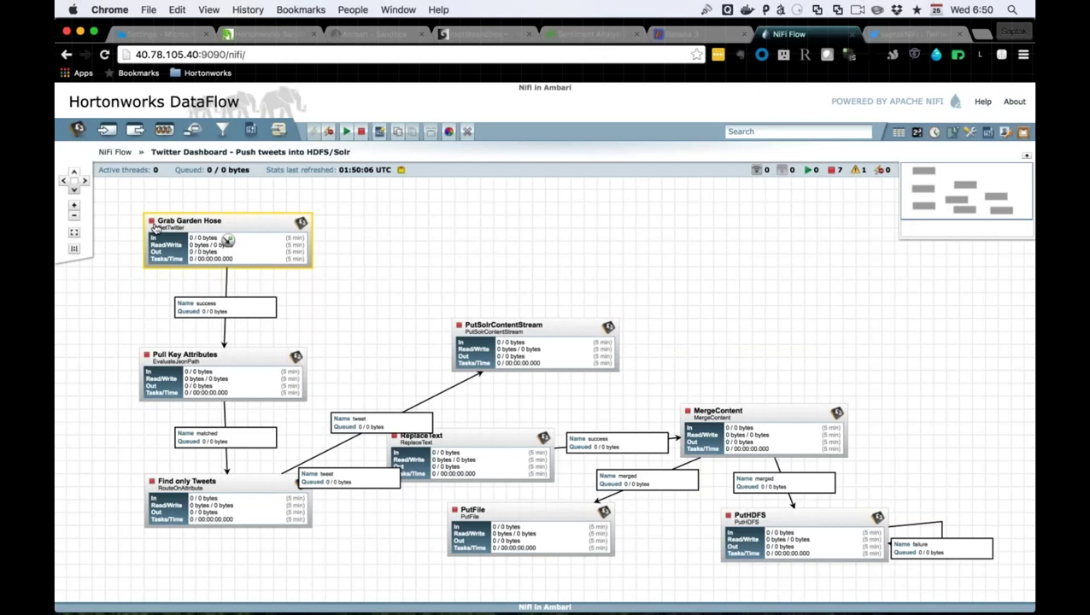
Start all processors in the Twitter Dashboard flow with no single processor selected, and check the Grab Garden Hose processor's status
click(539, 227)
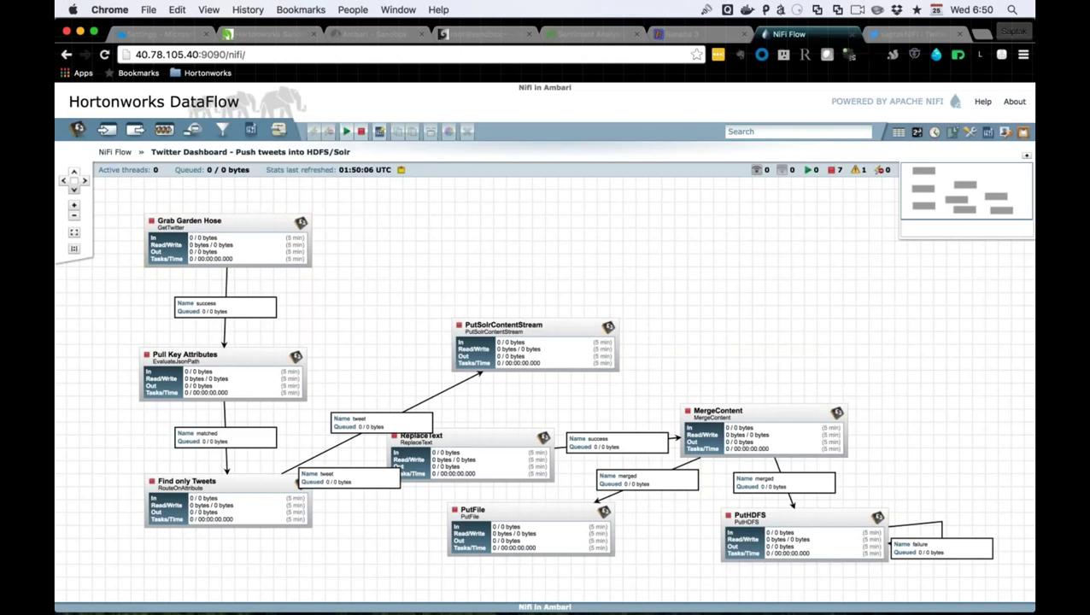
click(227, 229)
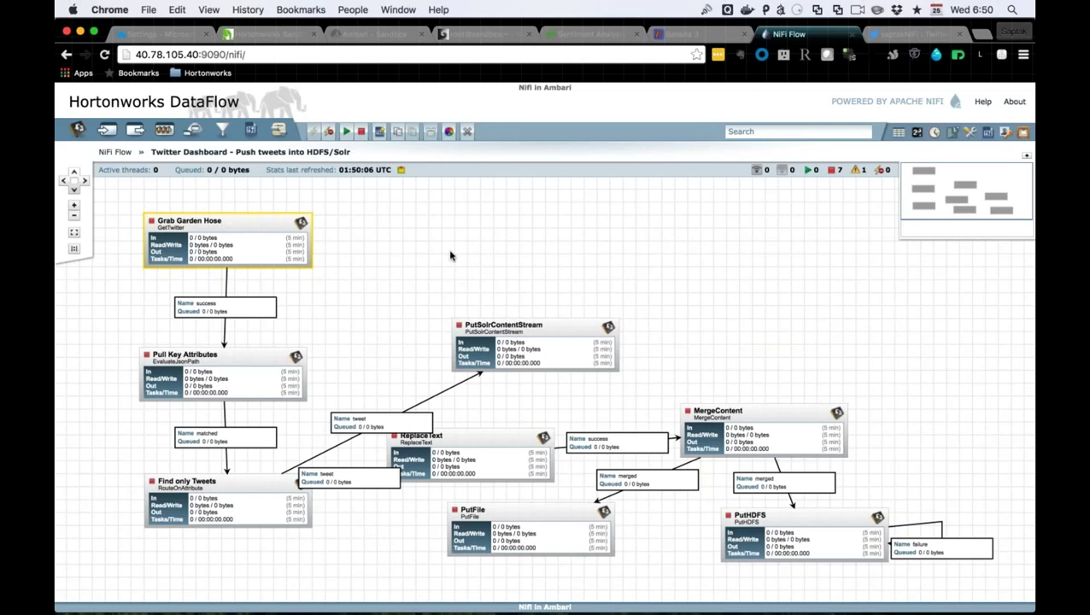
click(481, 244)
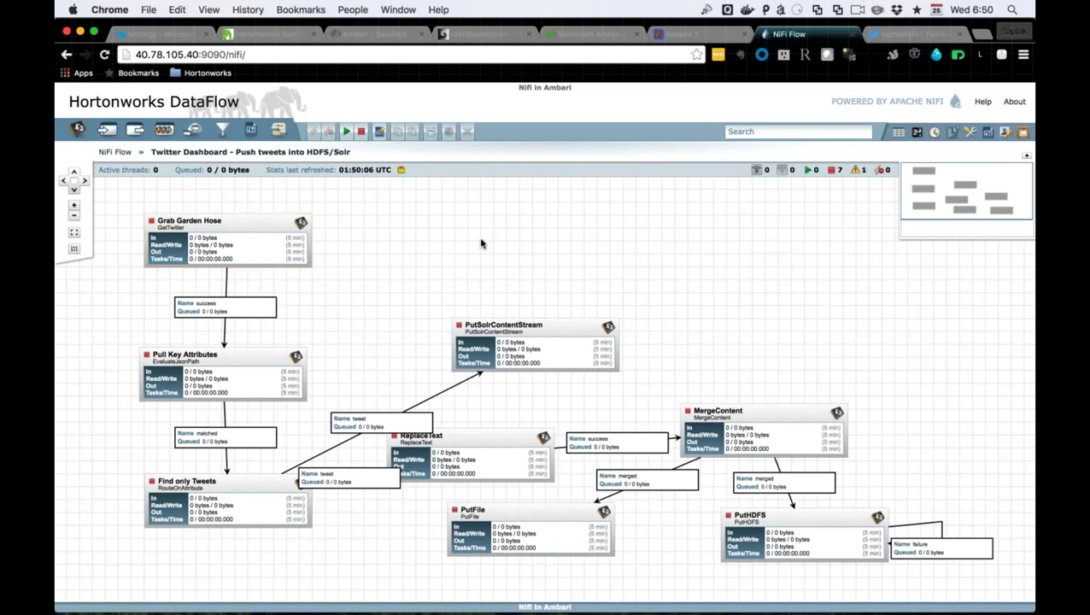
click(347, 133)
mouse_move(154, 232)
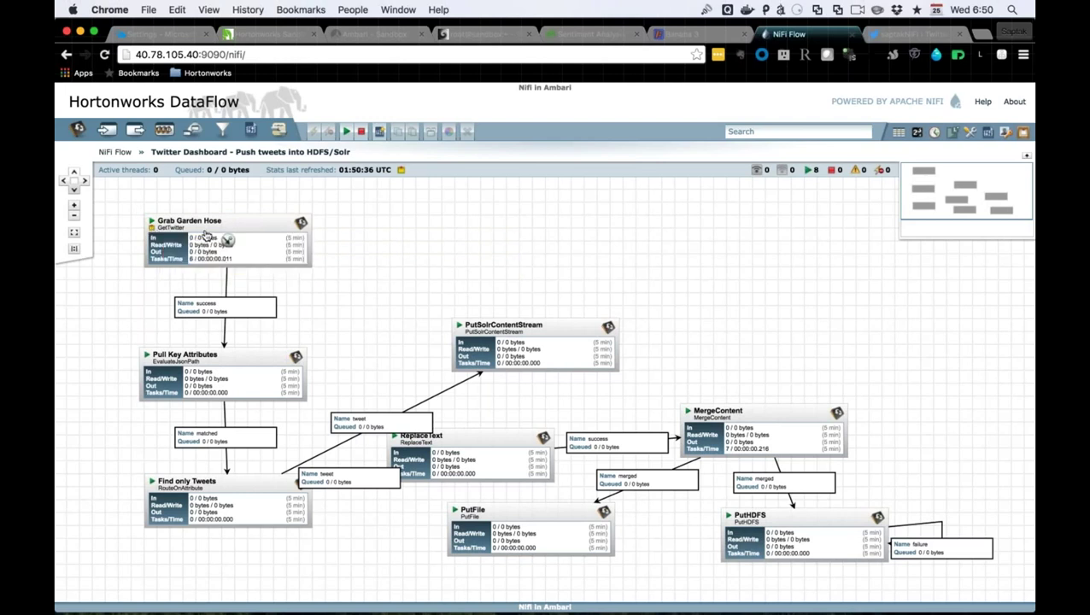
Stop all processors in the Twitter Dashboard flow and open the Grab Garden Hose processor's configuration
click(360, 132)
right_click(238, 226)
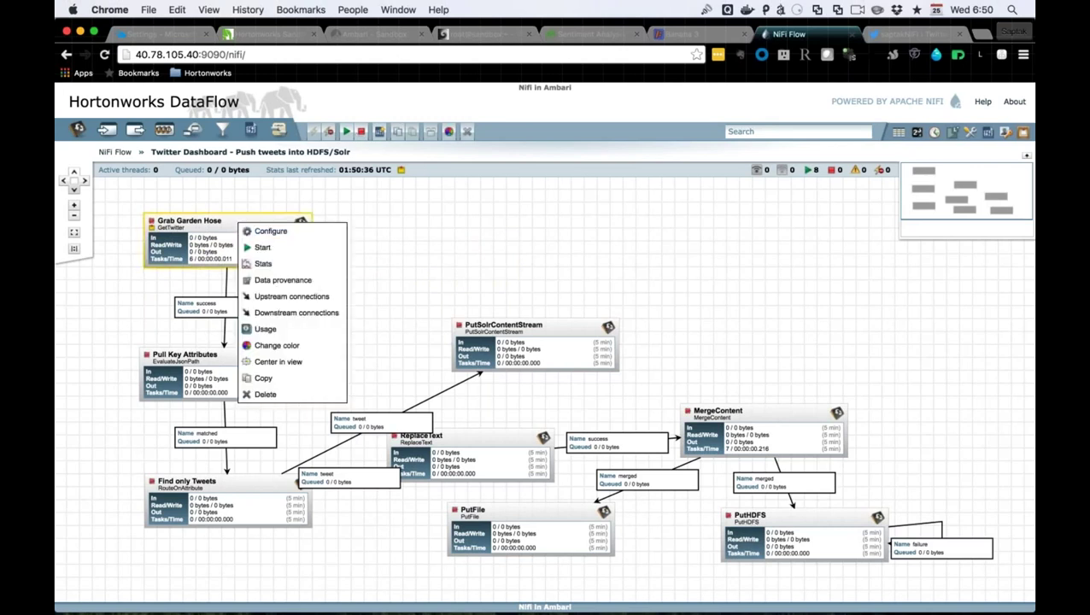
click(264, 233)
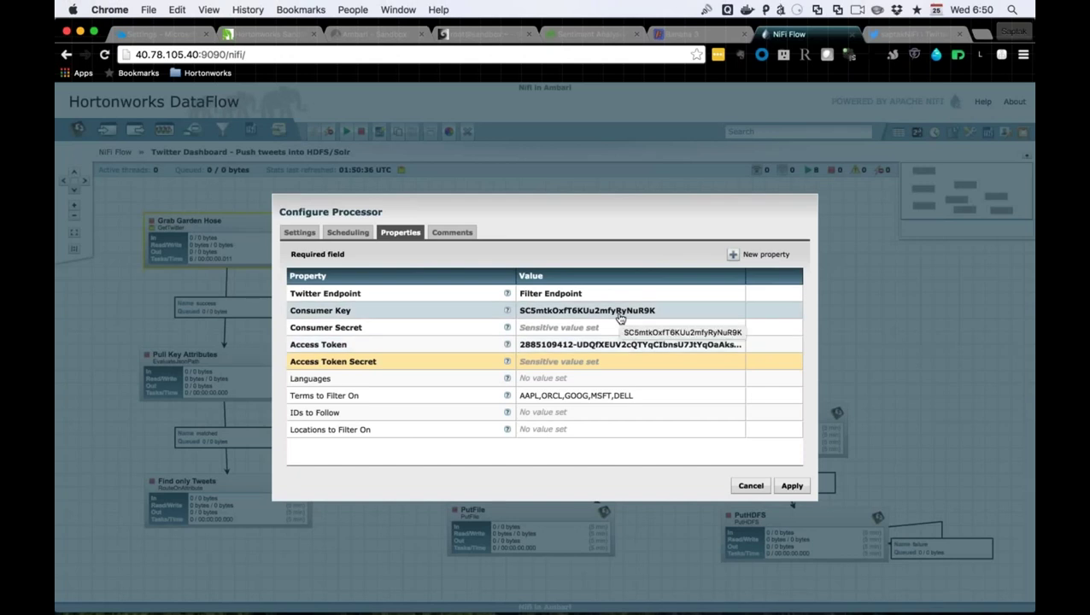
Copy the Consumer Key (API Key) from the Twitter app page into the processor's Consumer Key property and confirm it
click(902, 36)
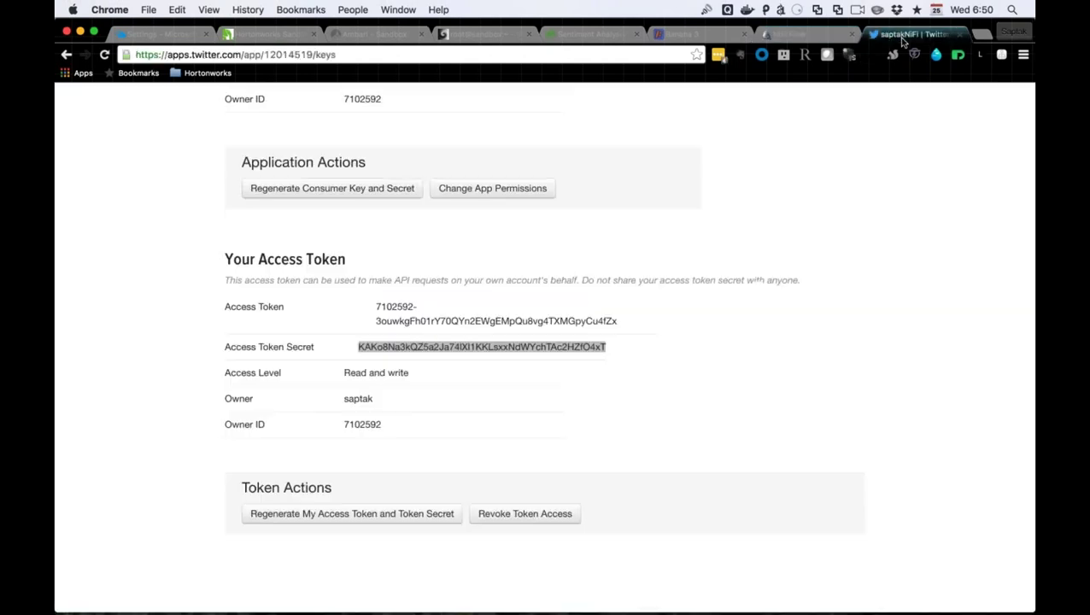
scroll(573, 220, up, 5)
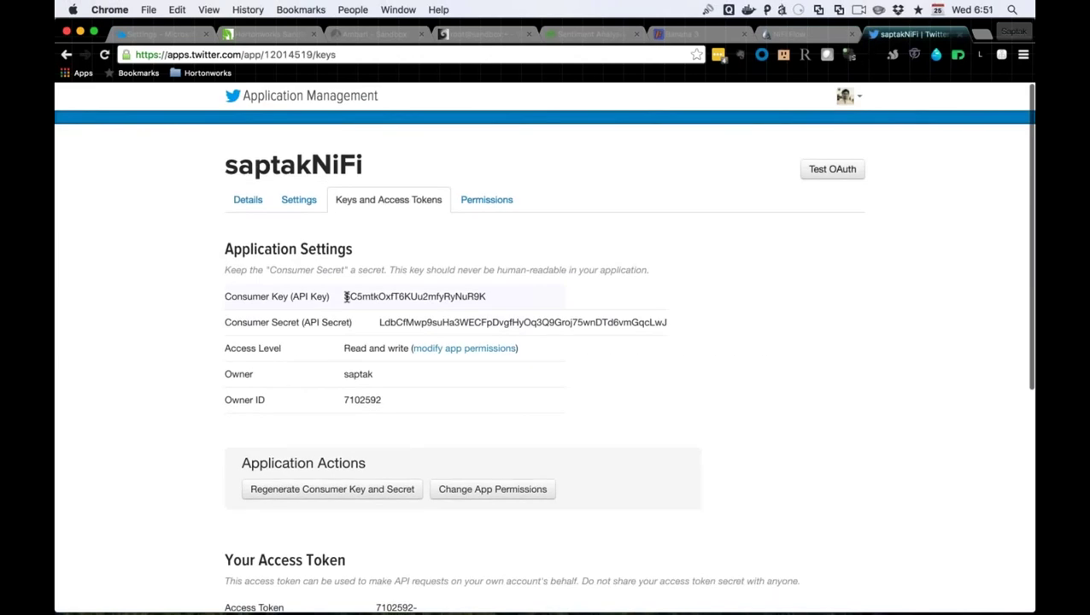
drag(344, 296, 486, 296)
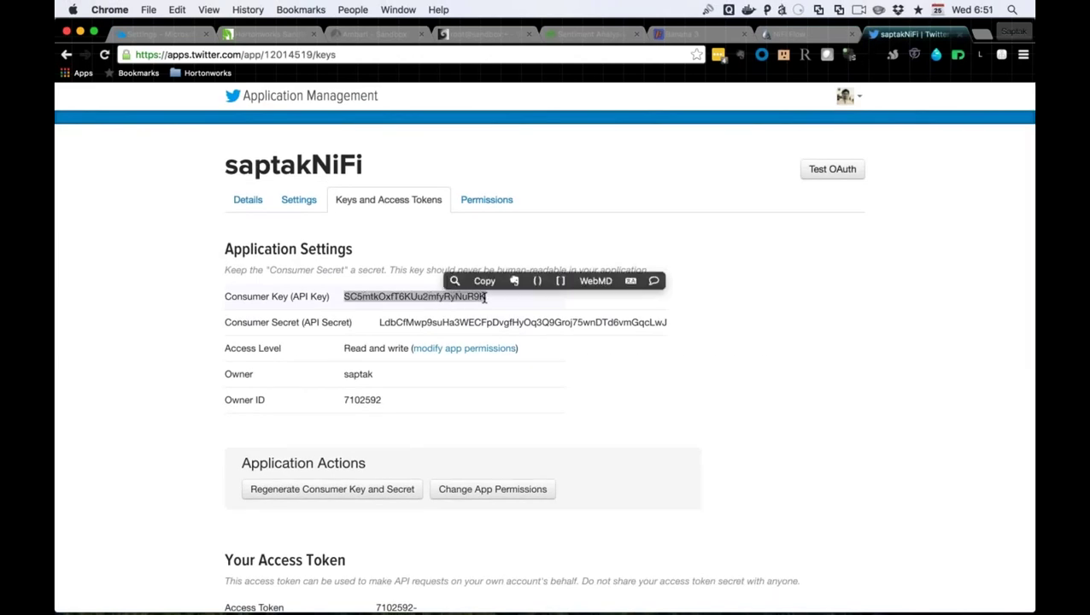
key(super+c)
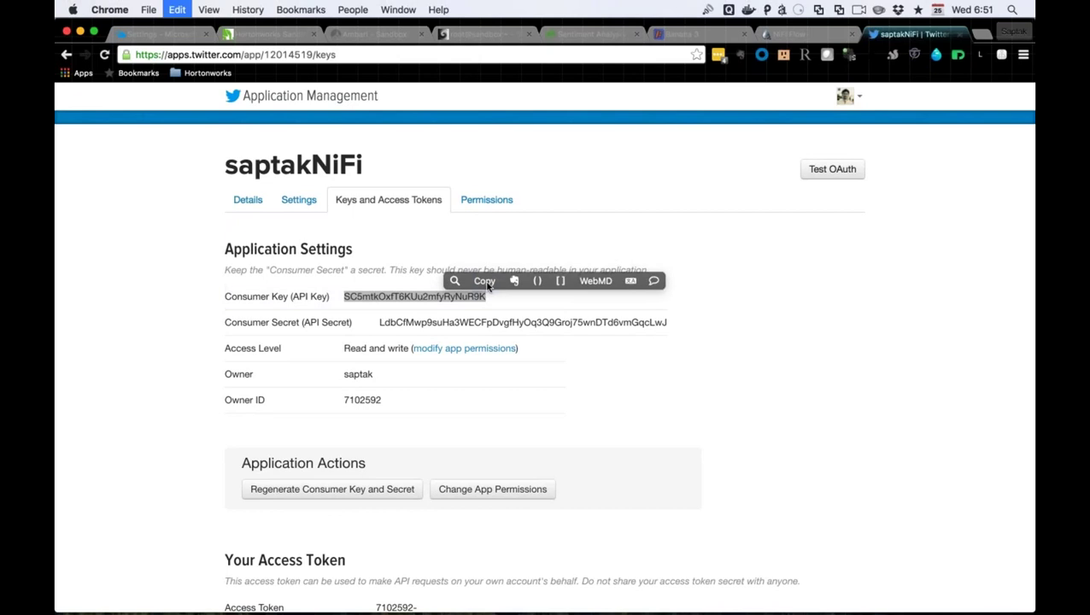
click(803, 34)
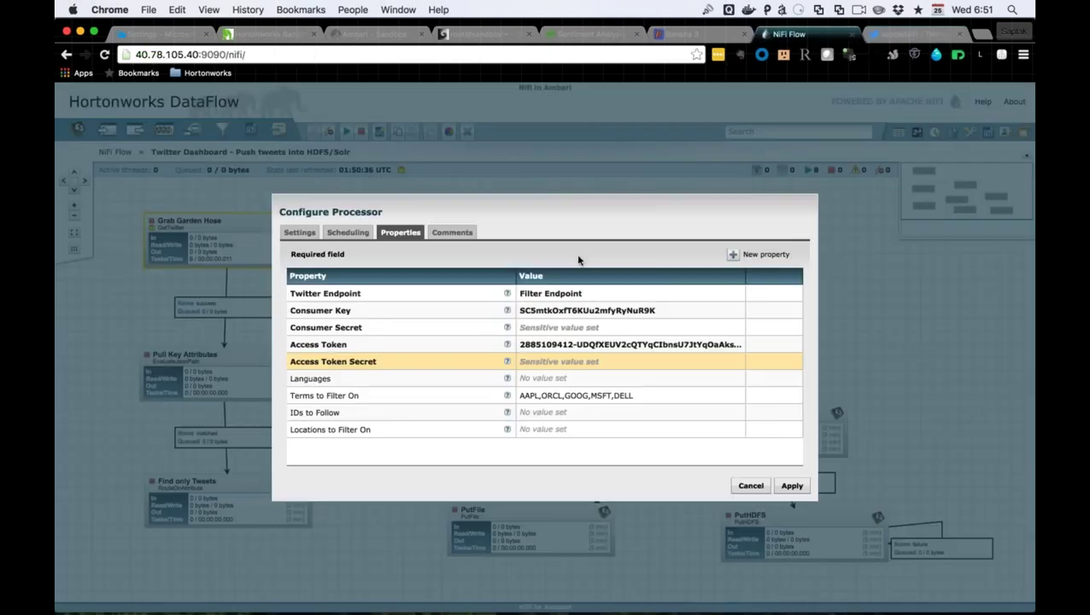
click(581, 310)
key(super+v)
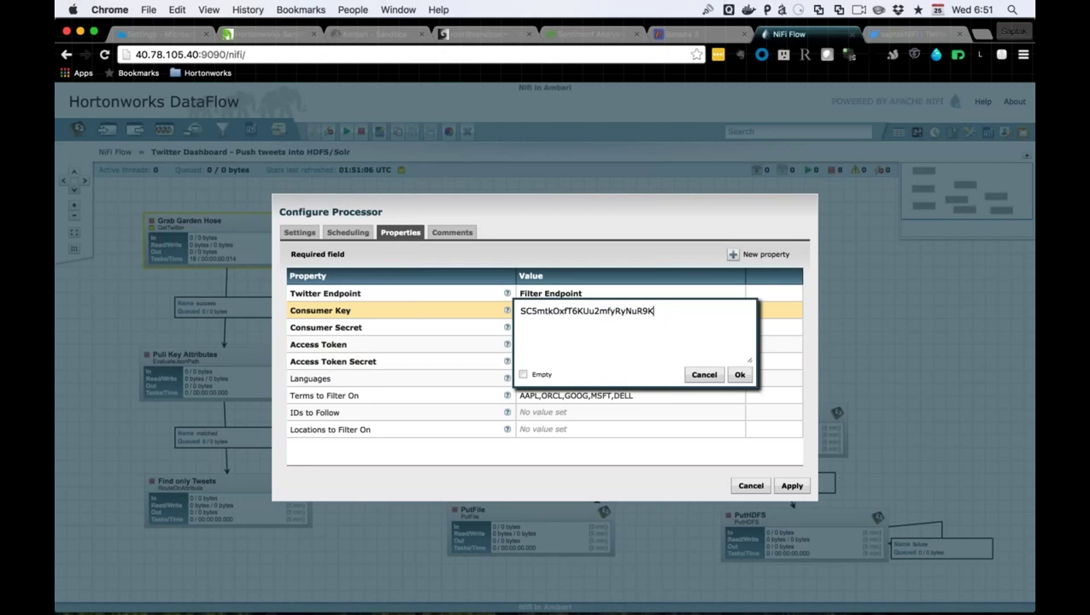
click(740, 377)
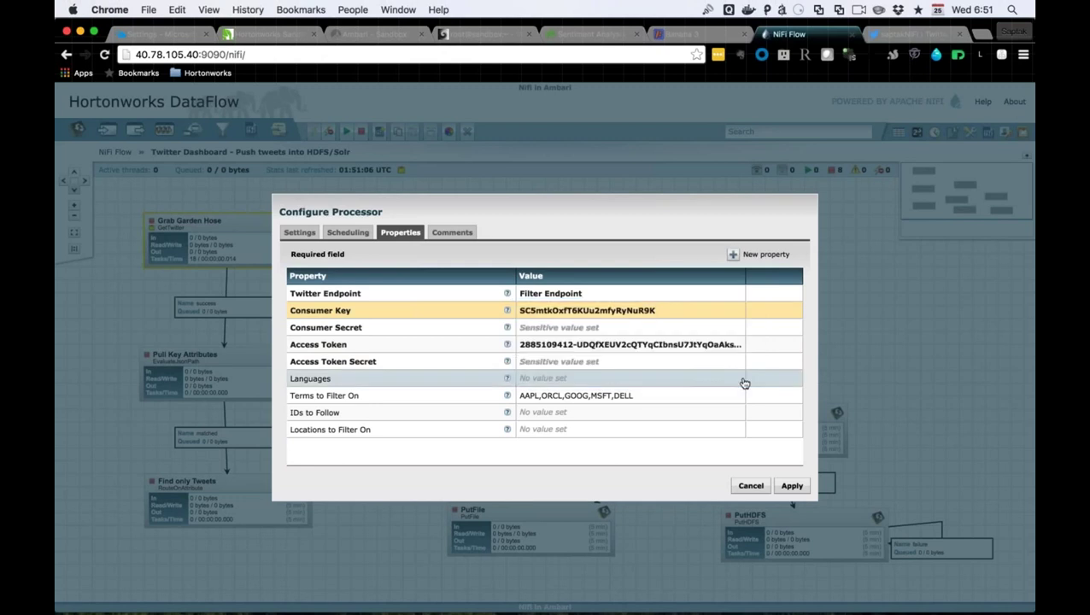
Copy the Consumer Secret (API Secret) from the Twitter app page into the processor's Consumer Secret property and confirm it
click(912, 34)
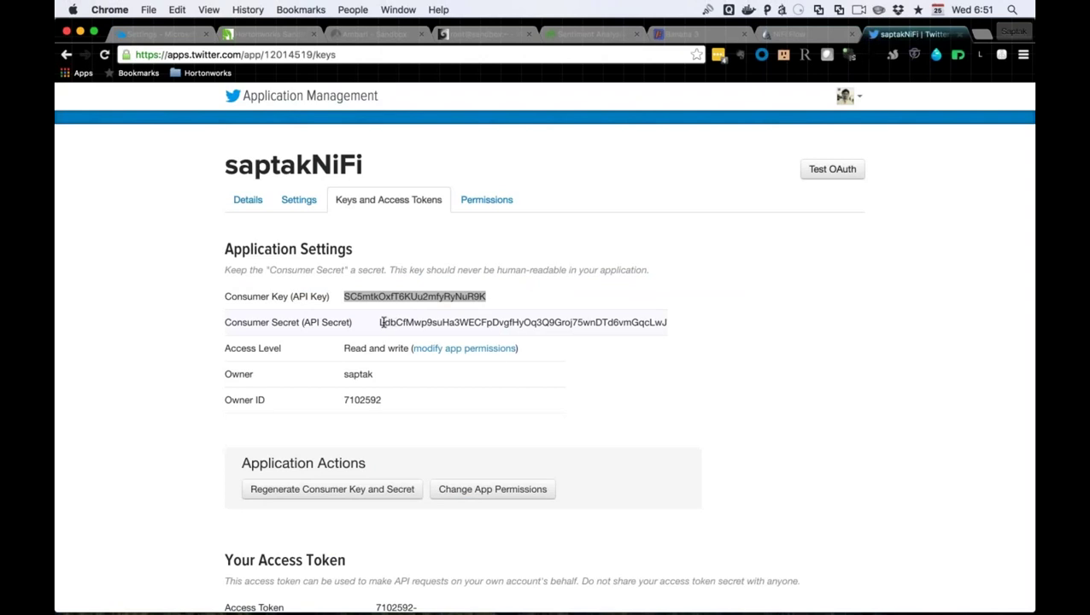
drag(382, 322, 668, 323)
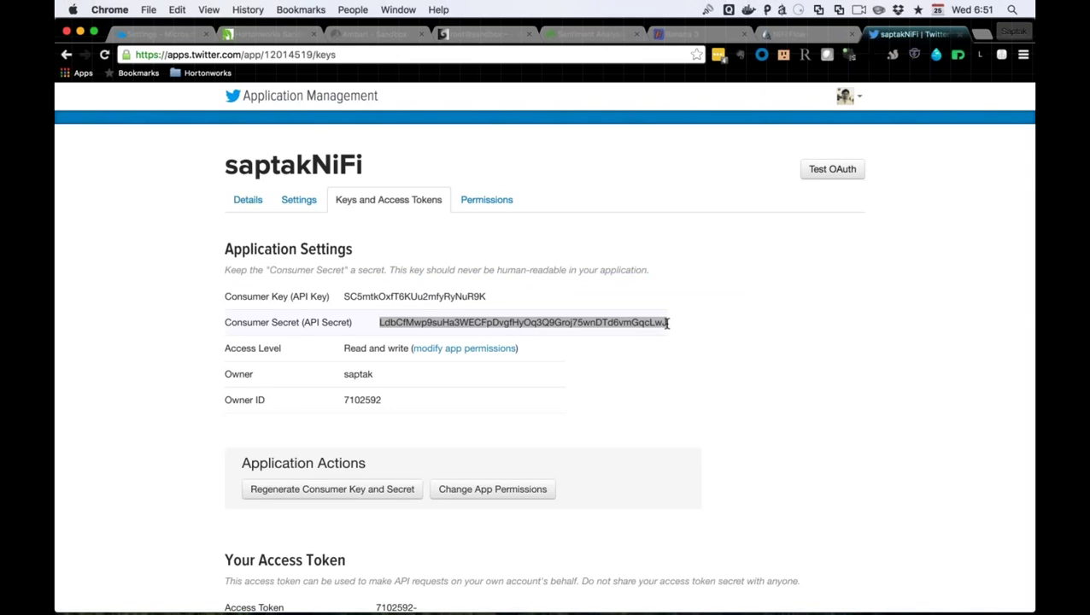
click(669, 310)
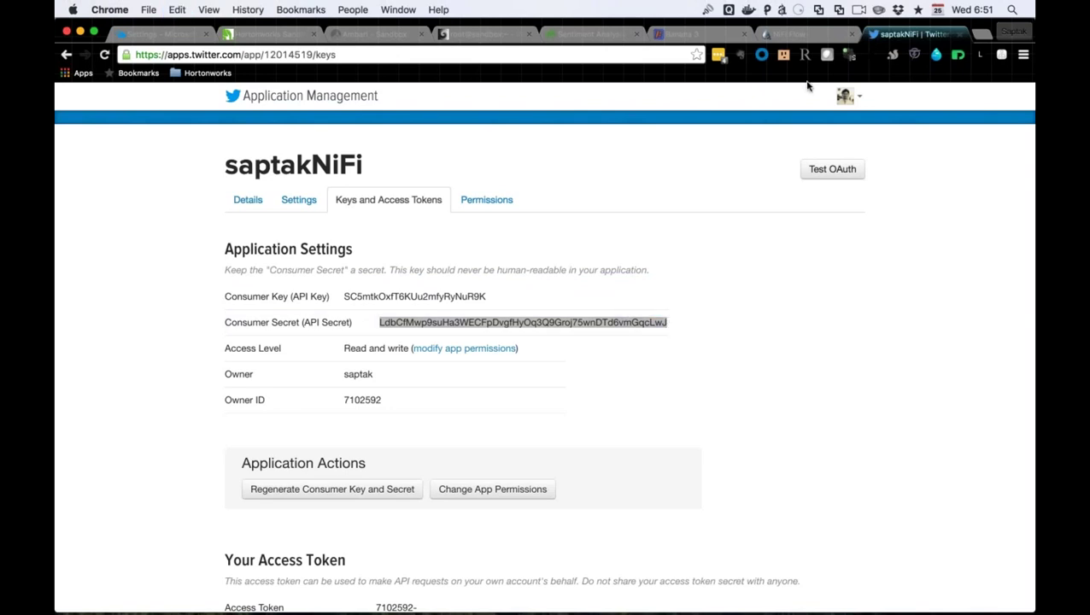
click(825, 38)
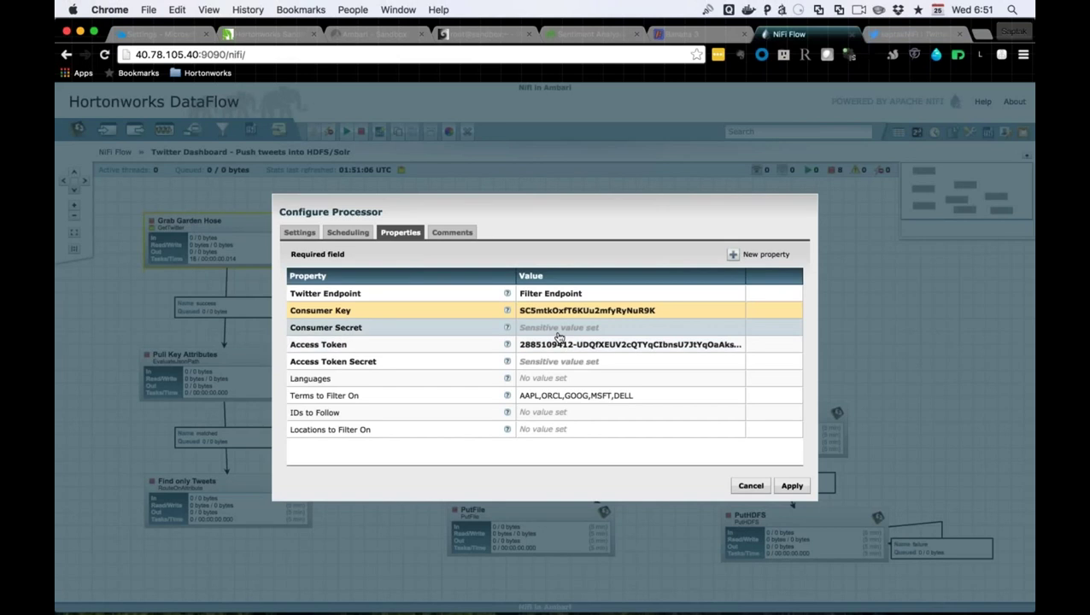
click(558, 331)
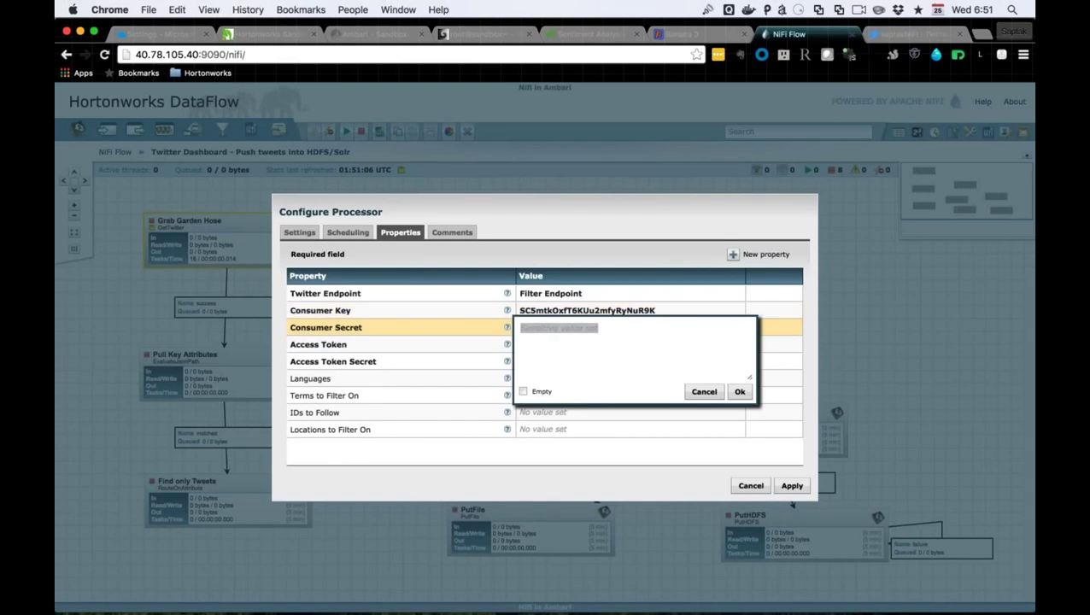
key(super+v)
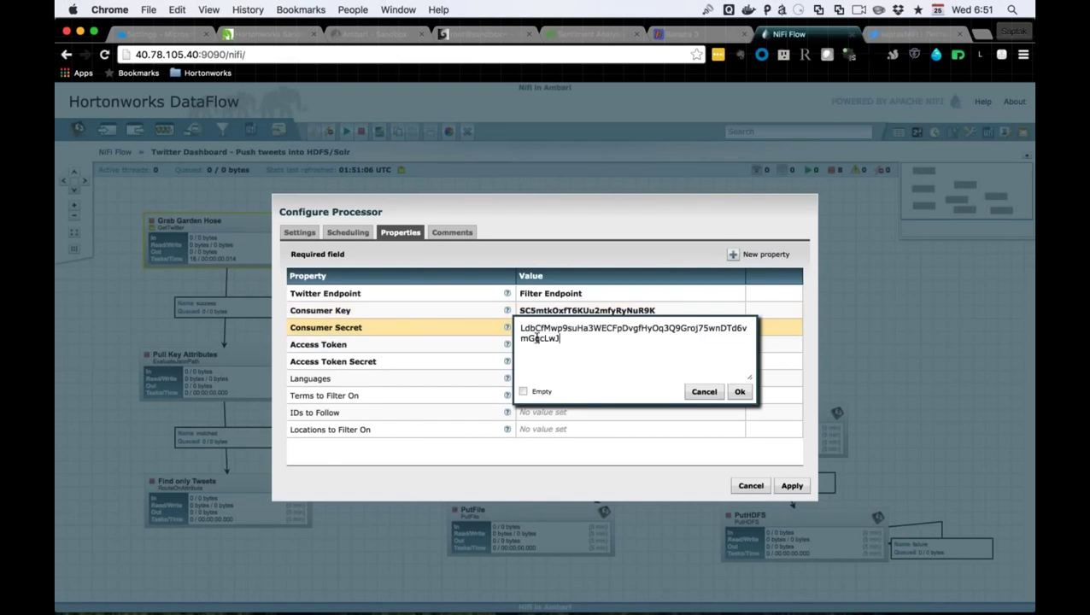
click(740, 392)
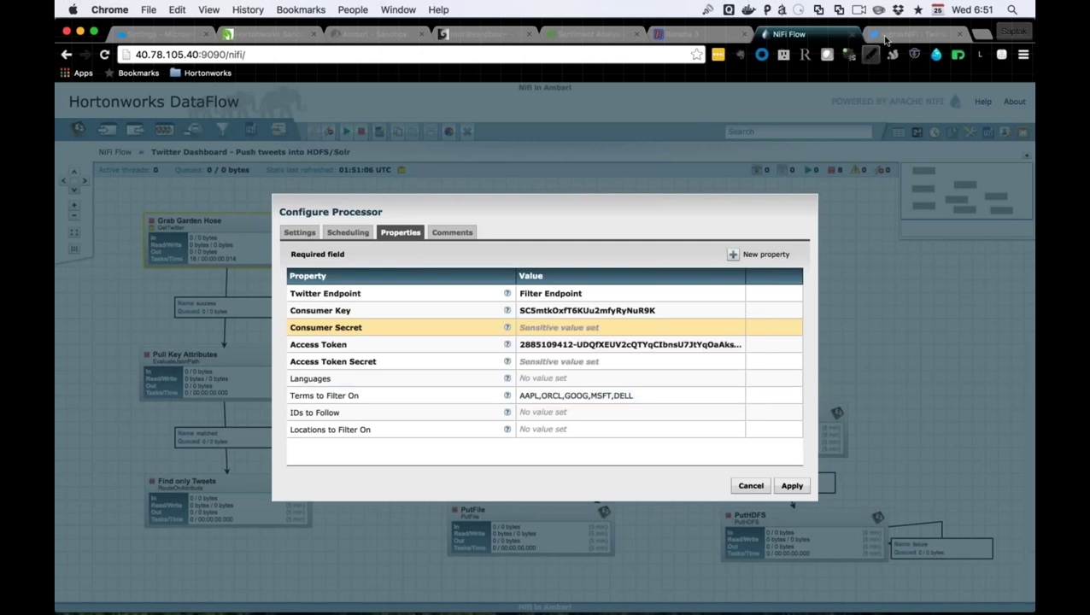
Replace the processor's Access Token property with the Access Token copied from the Twitter app page and confirm it
click(887, 36)
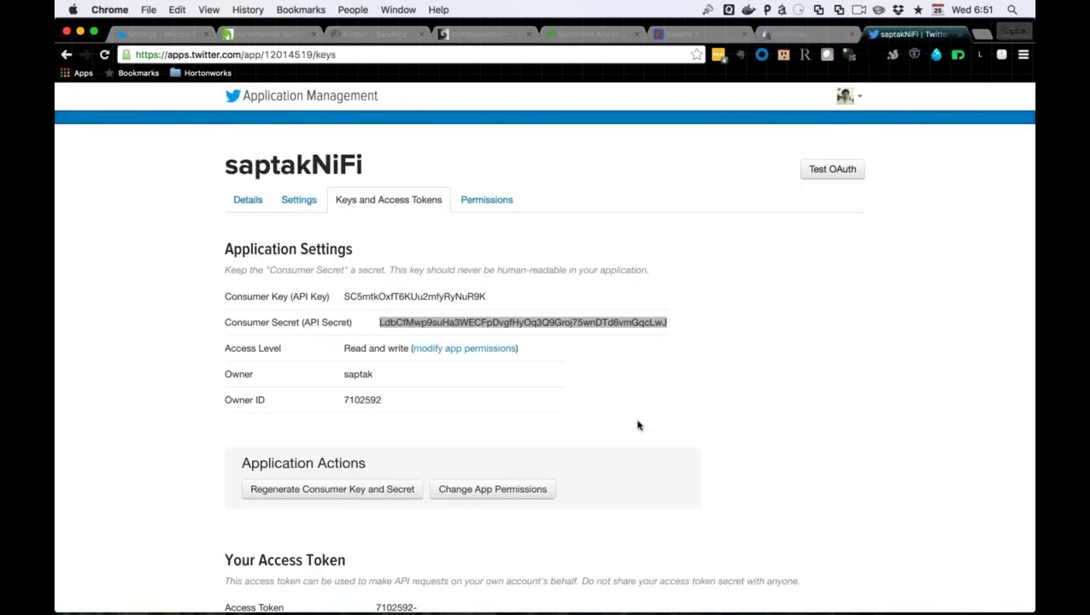
scroll(632, 421, down, 5)
scroll(632, 422, down, 3)
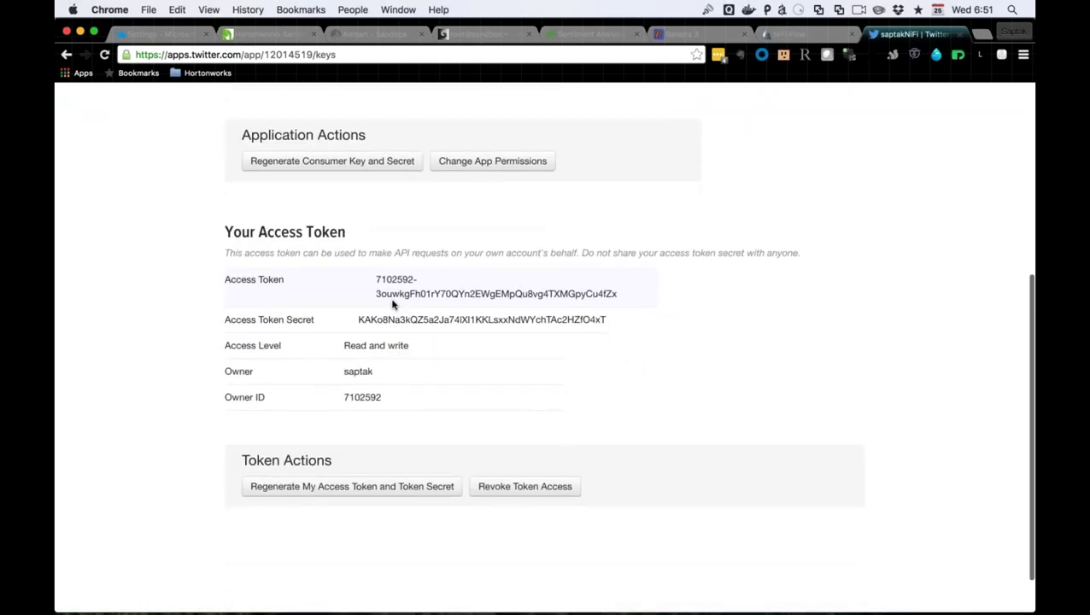
drag(376, 279, 617, 293)
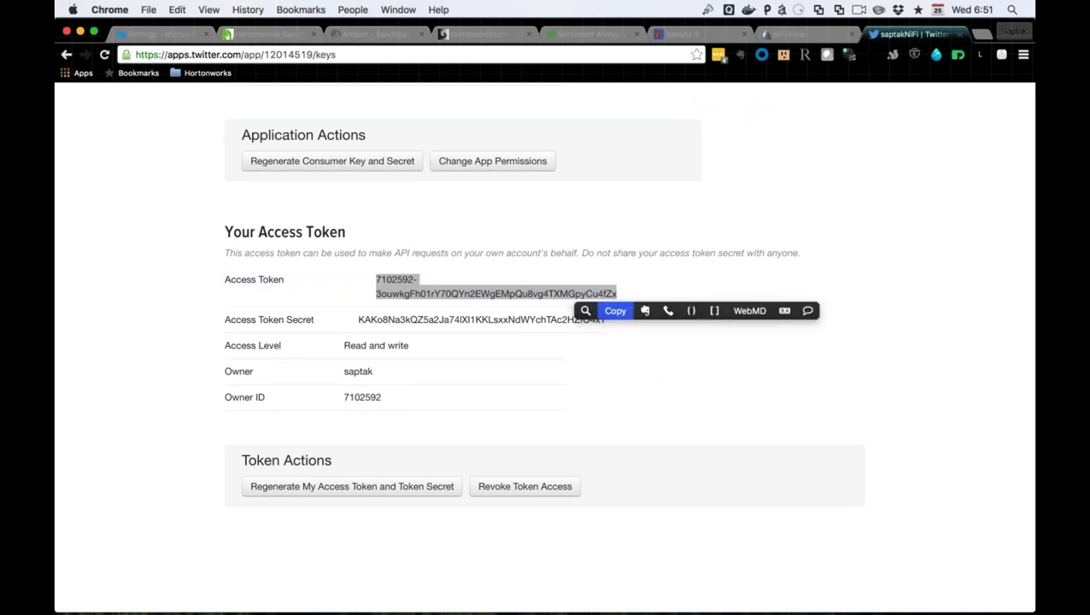
click(616, 312)
click(789, 36)
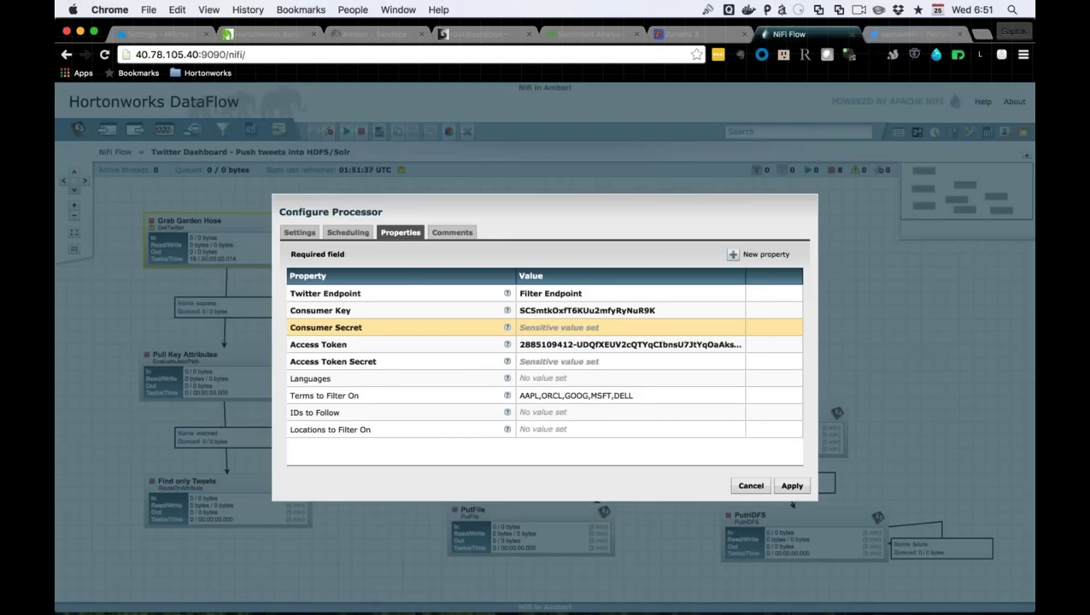
click(572, 328)
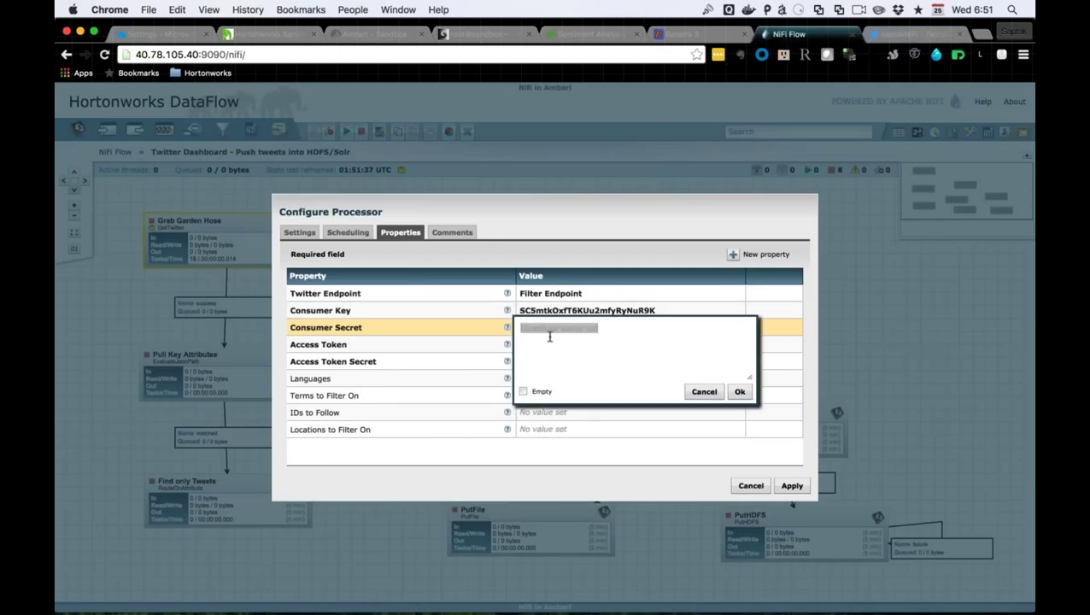
click(706, 391)
click(598, 344)
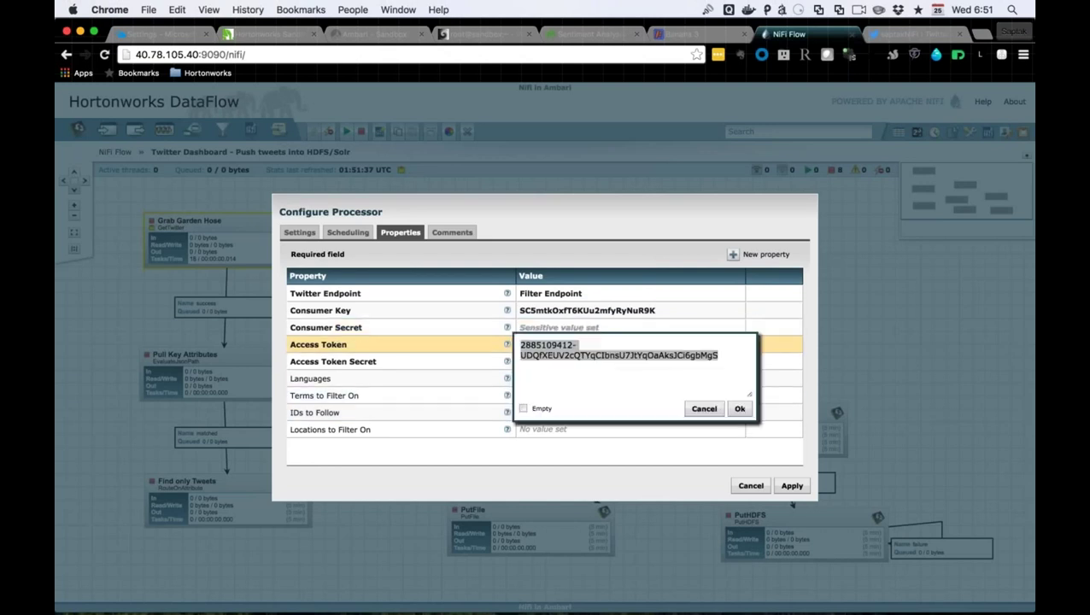
key(super+v)
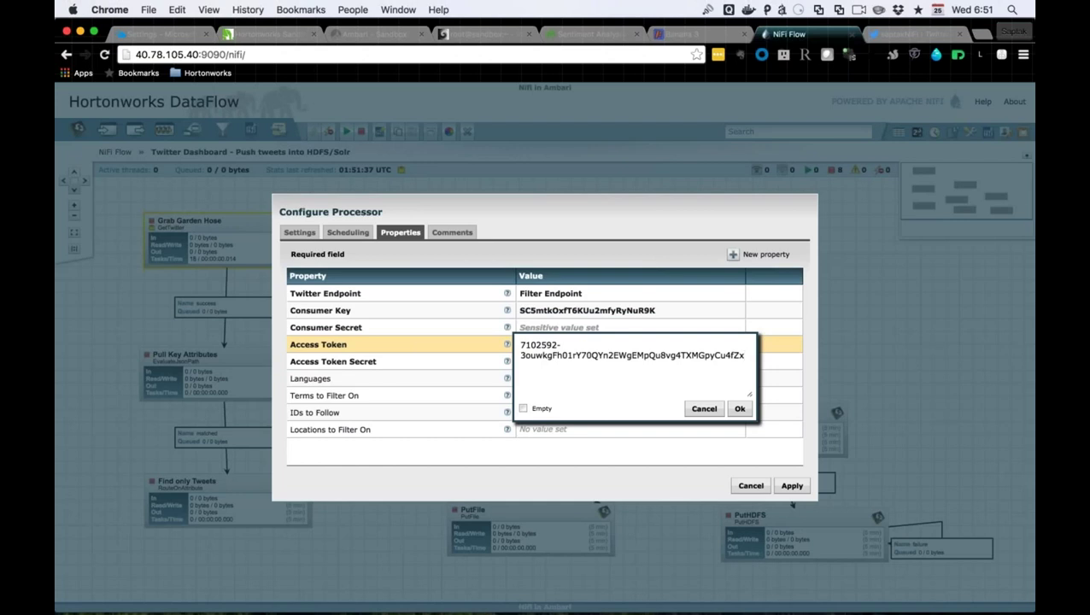
click(740, 409)
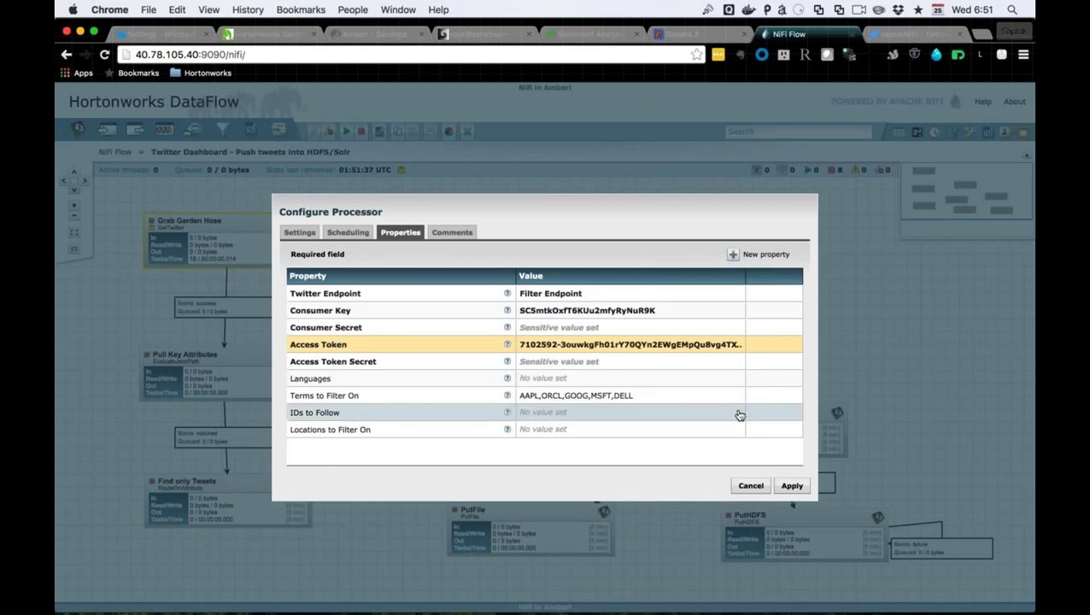
Copy the Access Token Secret from the Twitter app page into the processor's Access Token Secret property and confirm it
click(910, 34)
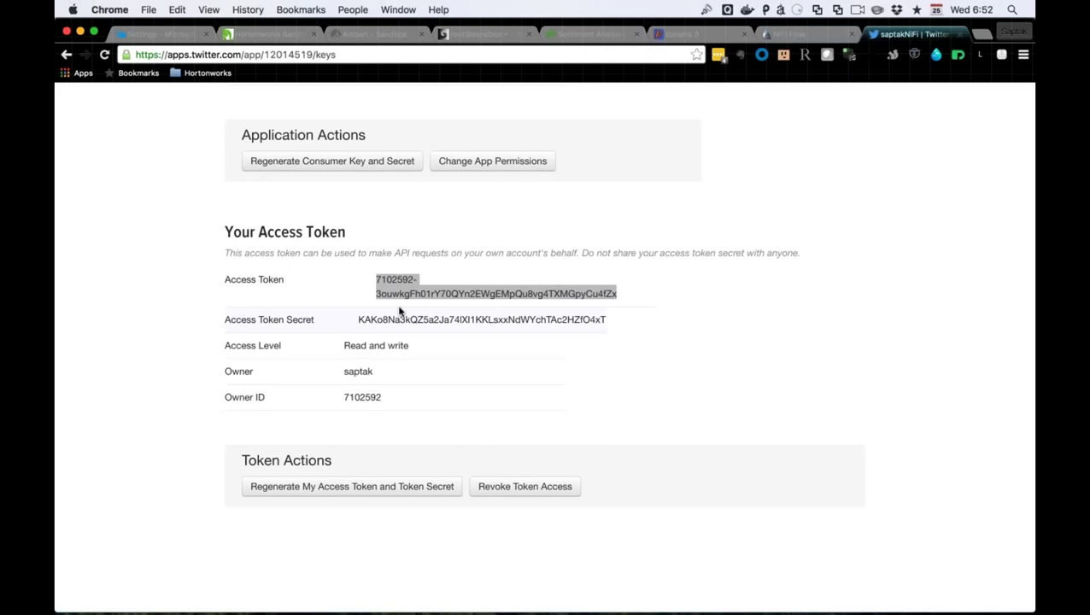
click(358, 318)
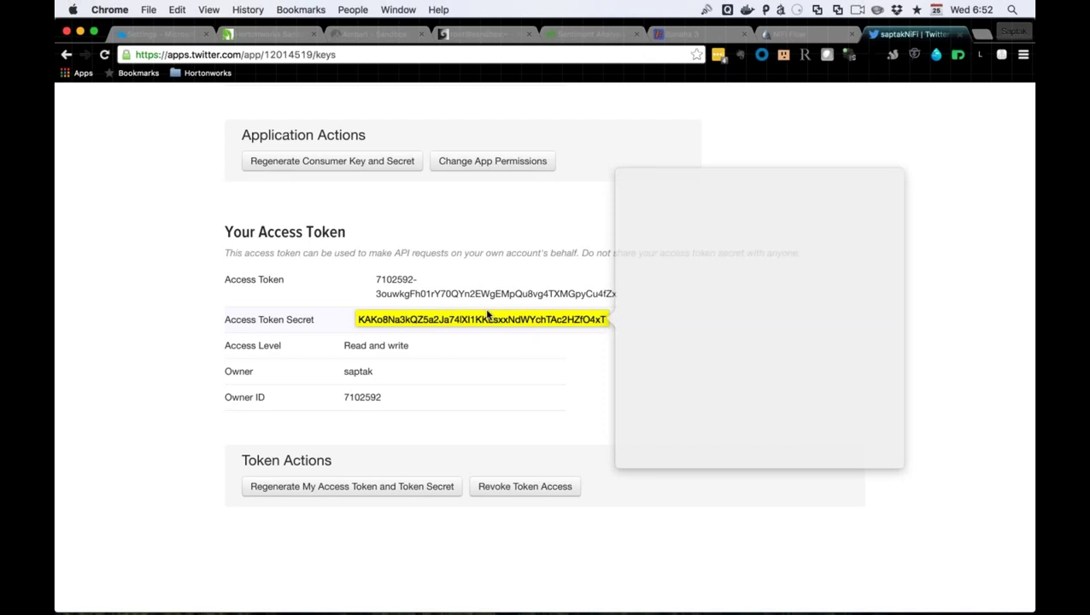
click(519, 339)
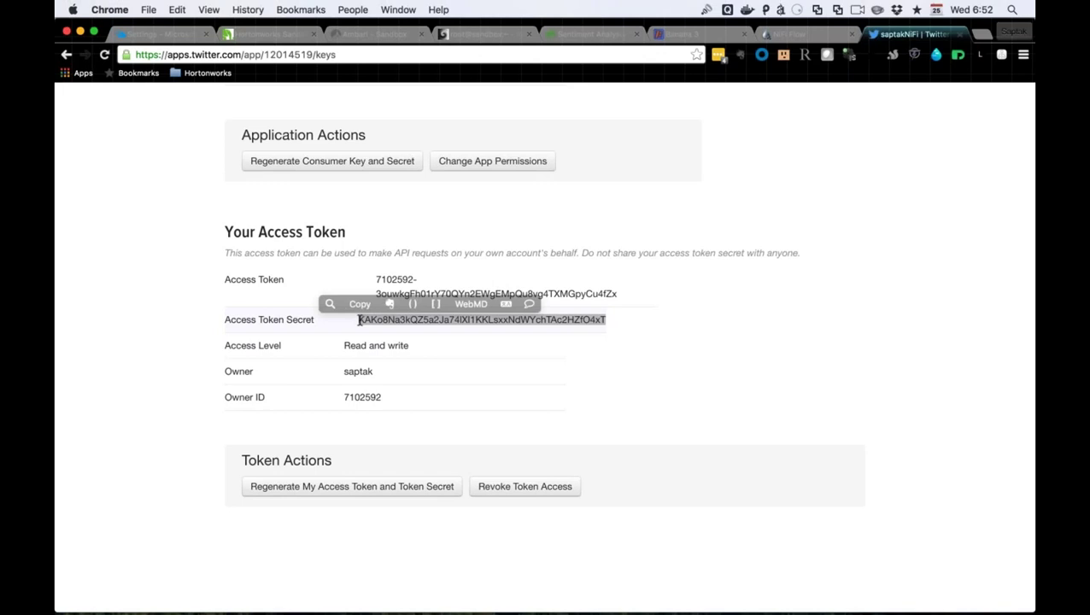
click(360, 304)
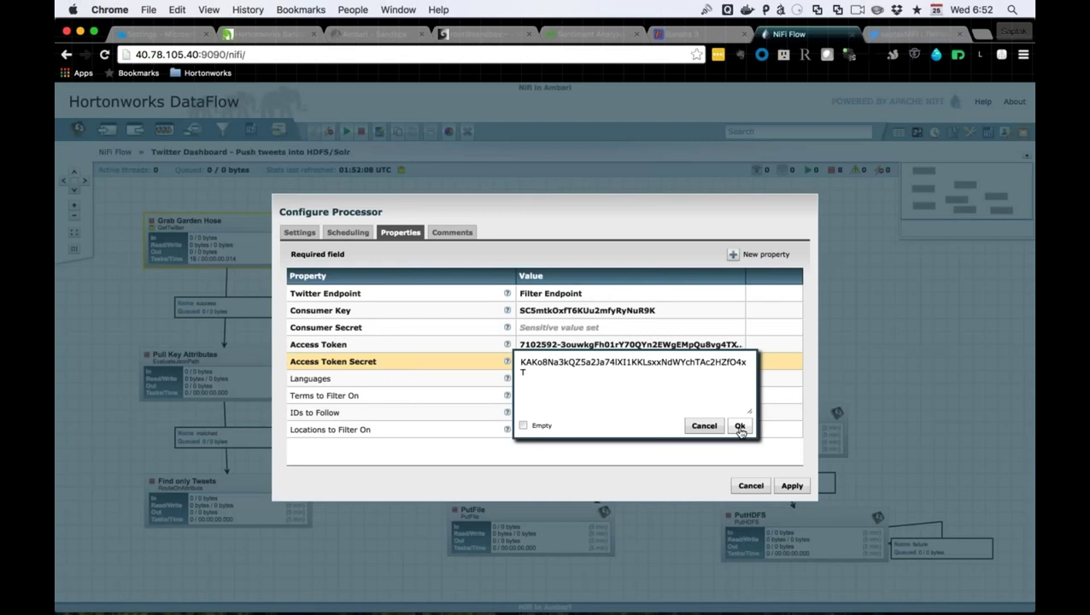
click(739, 425)
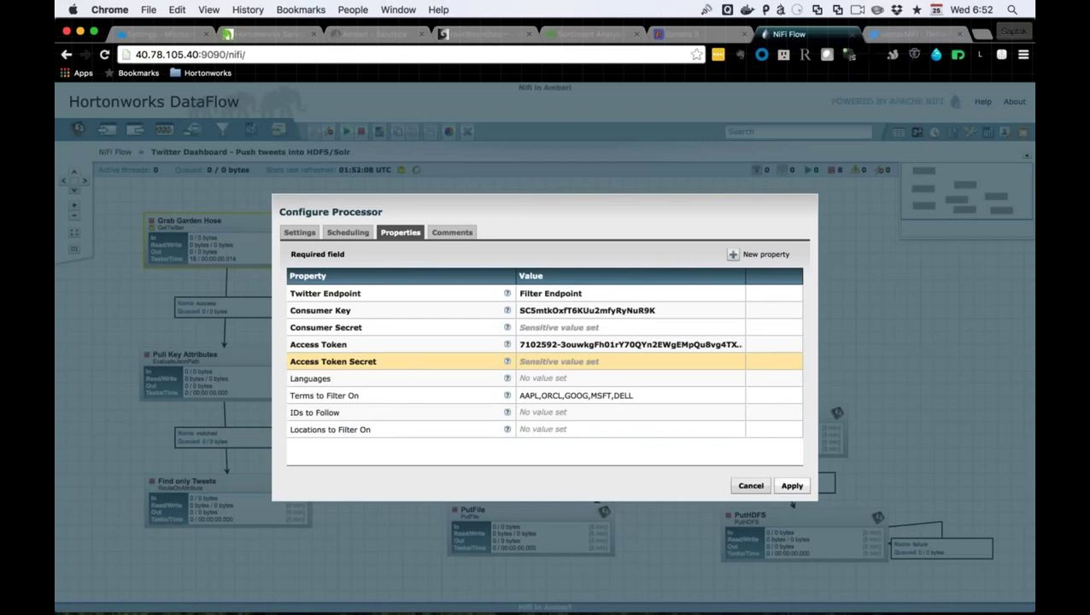
Apply the Grab Garden Hose configuration and start all processors in the flow with no single processor selected
click(792, 485)
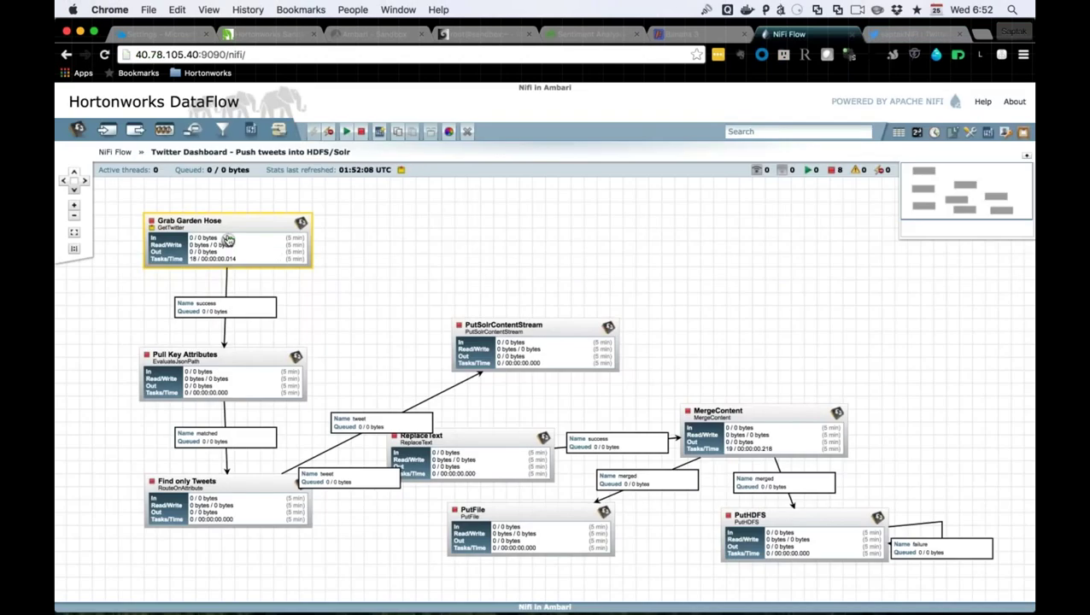
click(465, 228)
click(347, 133)
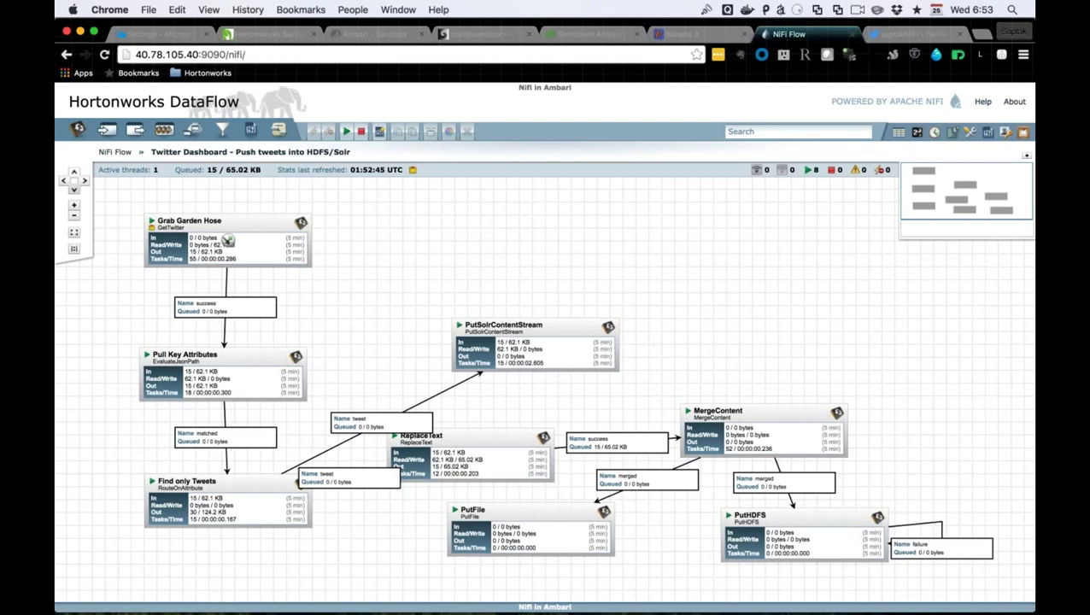
Open Grab Garden Hose's data provenance and view the output content of the most recent RECEIVE event
right_click(207, 254)
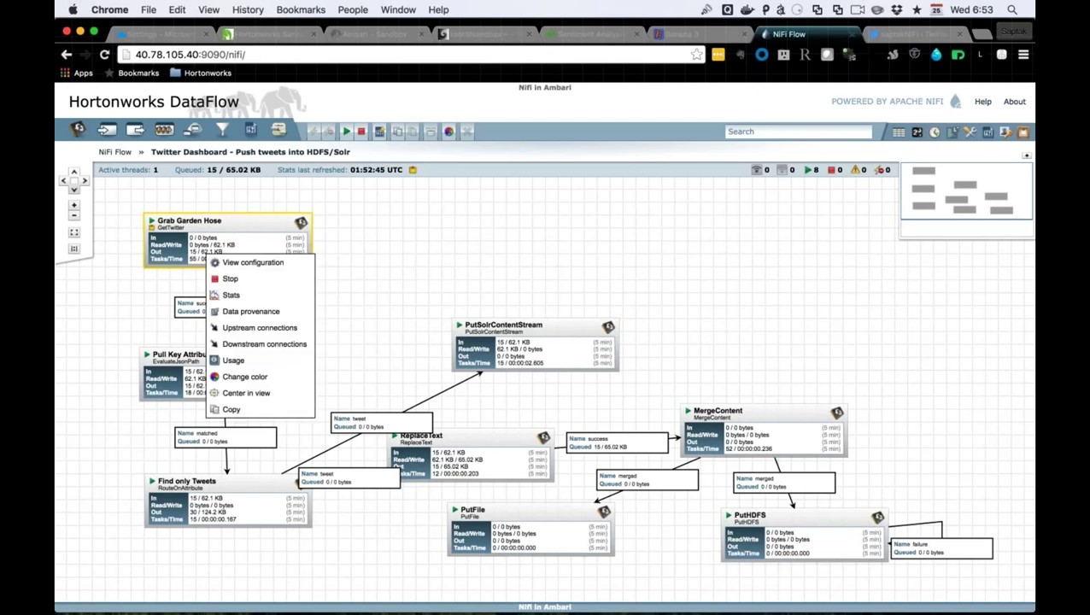
click(257, 311)
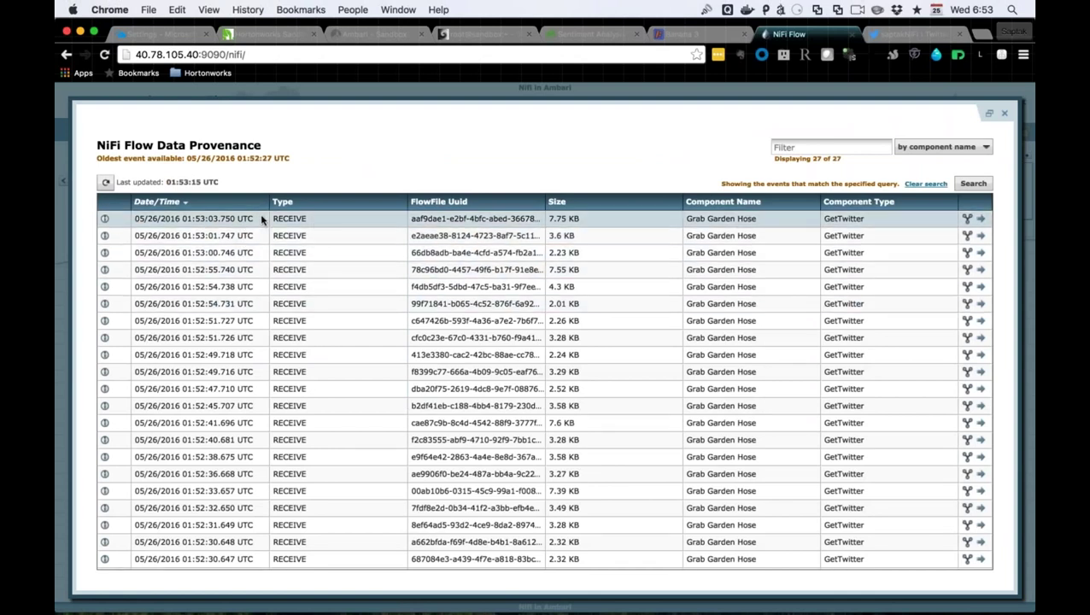
click(104, 218)
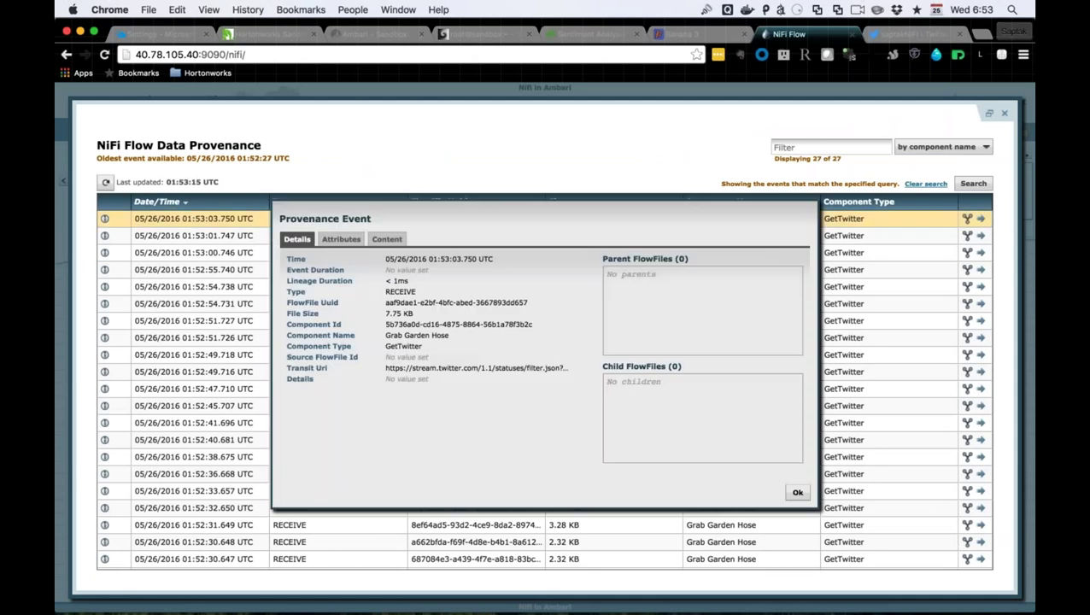
click(388, 240)
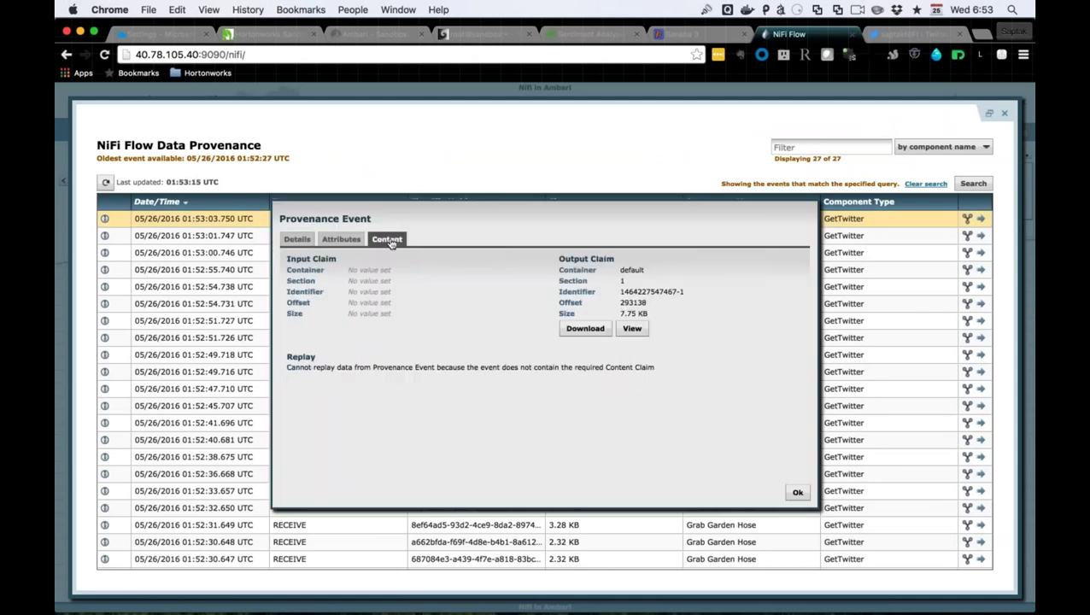
click(632, 330)
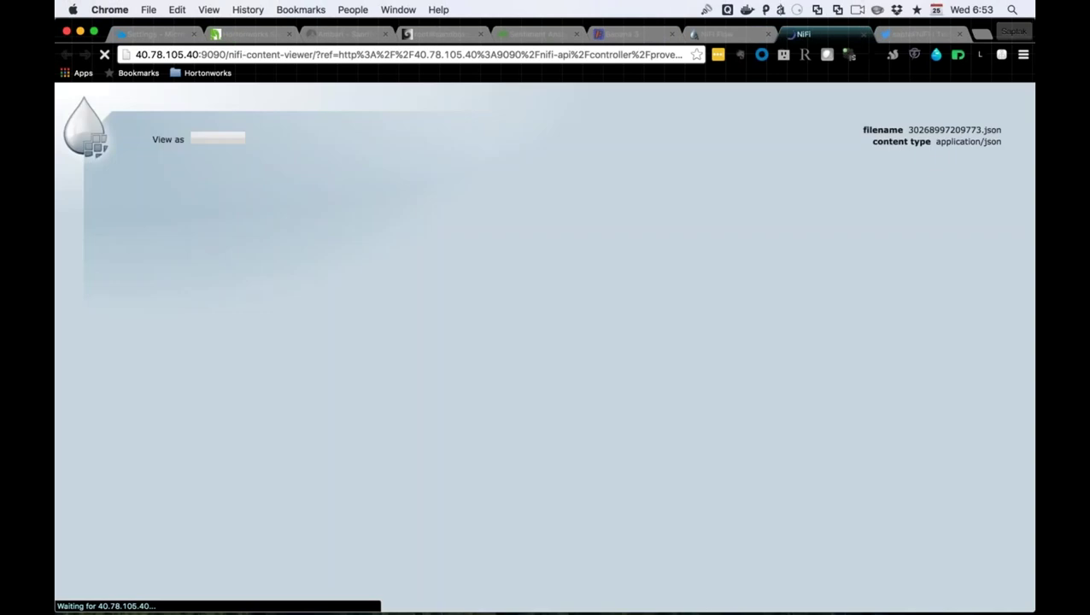